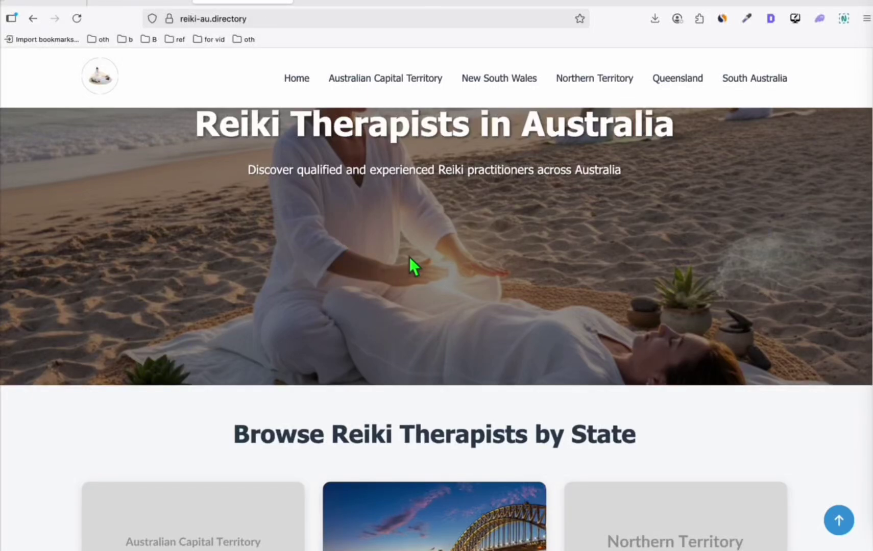
# - Scroll down the reiki-au.directory home page past the state cards and therapist listings
pyautogui.scroll(-3, 410, 252)
pyautogui.scroll(-2, 416, 262)
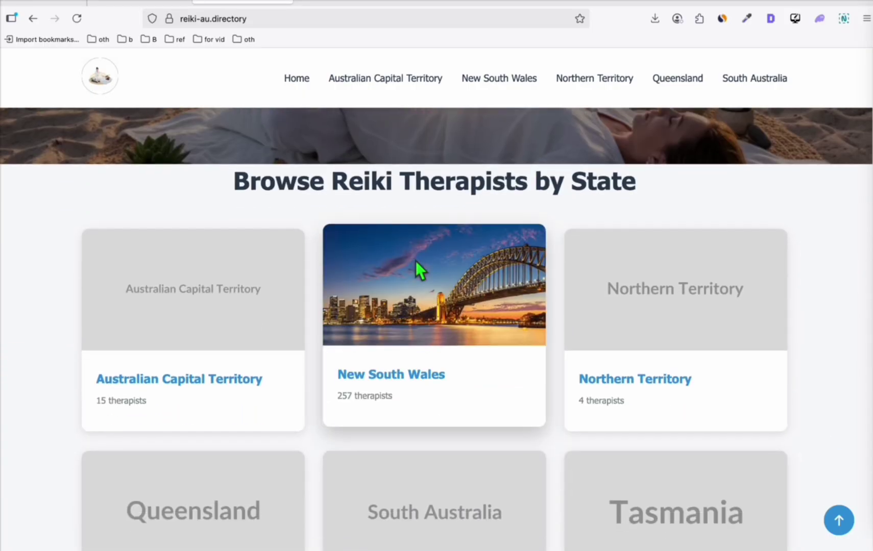
pyautogui.scroll(-1, 545, 194)
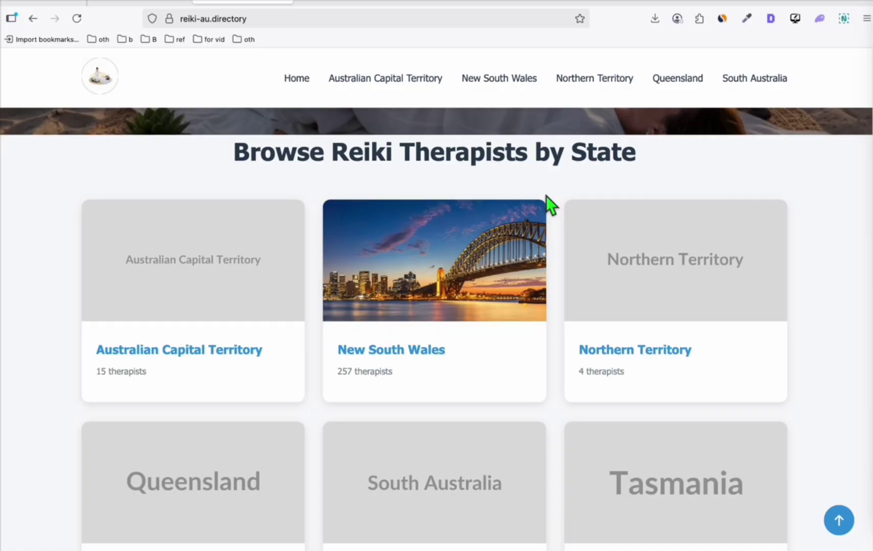
pyautogui.scroll(-4, 546, 196)
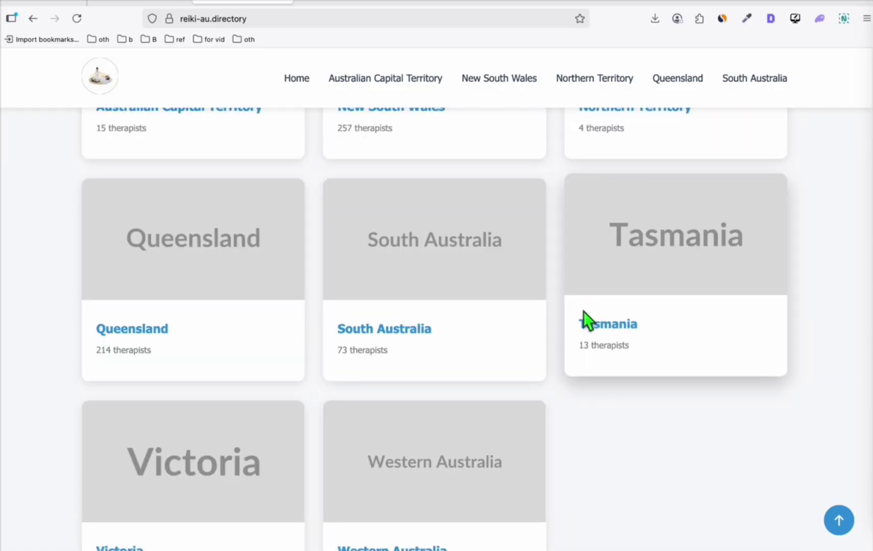
pyautogui.scroll(-10, 587, 312)
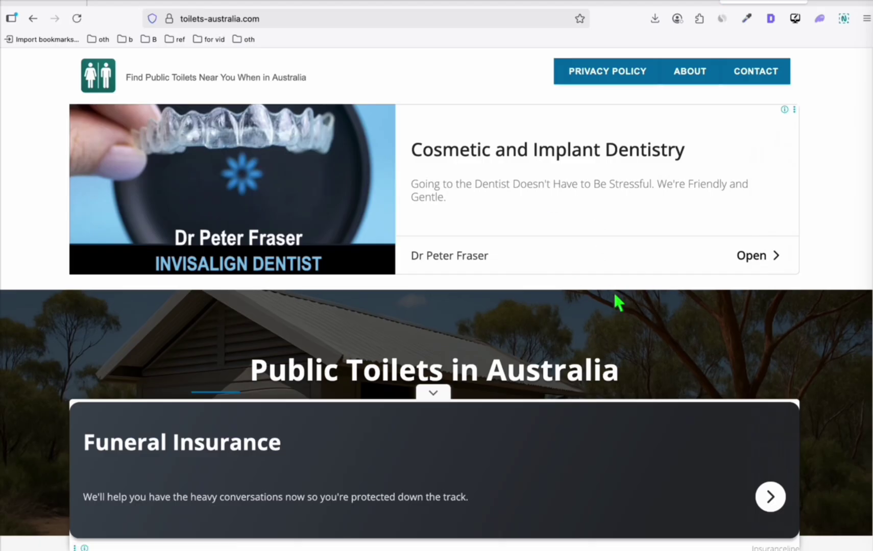
pyautogui.scroll(-2, 399, 215)
pyautogui.scroll(2, 358, 154)
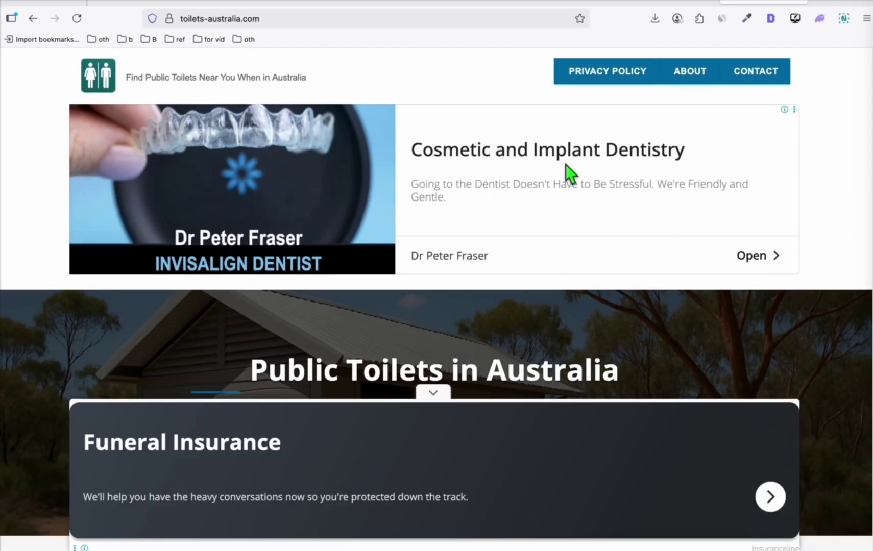
pyautogui.scroll(-8, 648, 210)
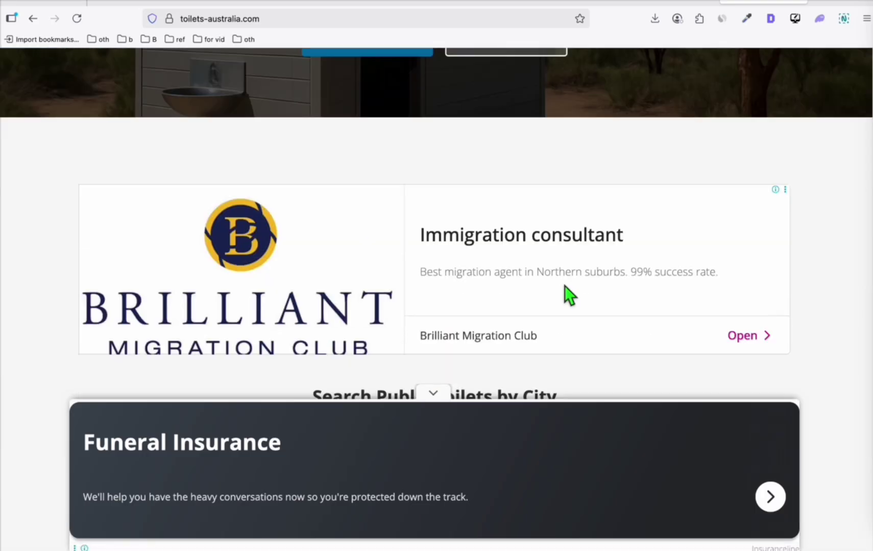
pyautogui.scroll(-4, 531, 278)
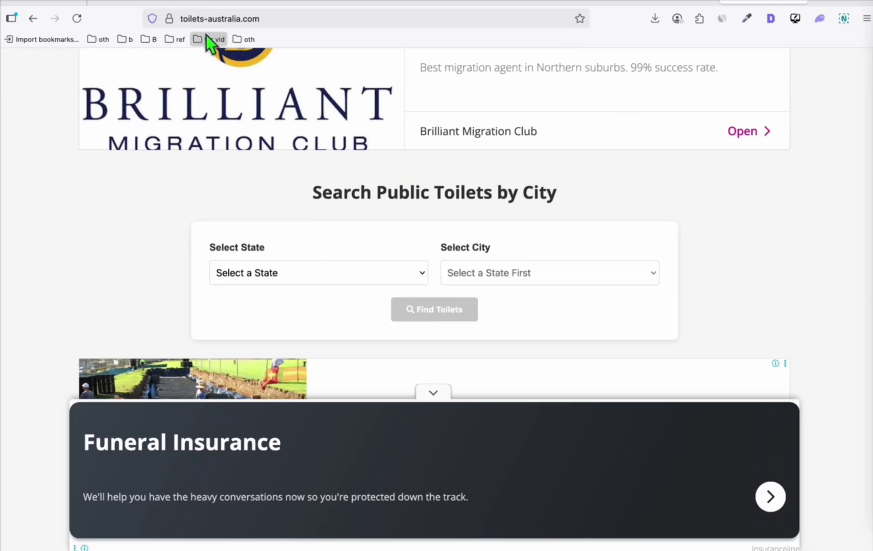
# - Look over the reiki-au.directory therapist cards, then return to Google Search Console
pyautogui.click(208, 9)
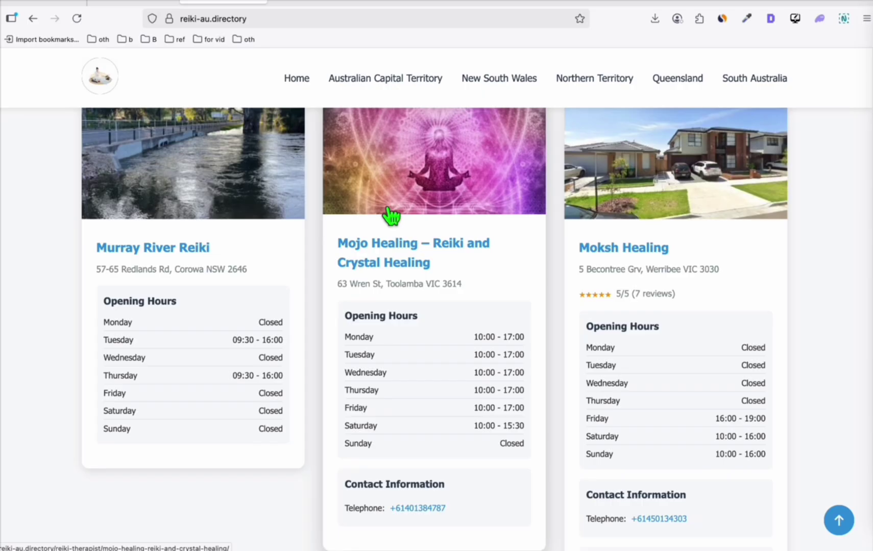
pyautogui.scroll(-3, 417, 308)
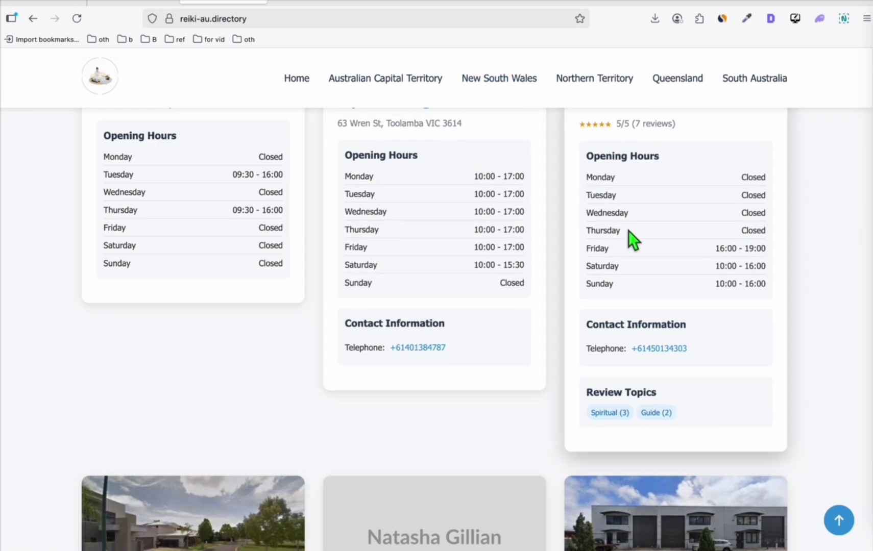
pyautogui.click(591, 5)
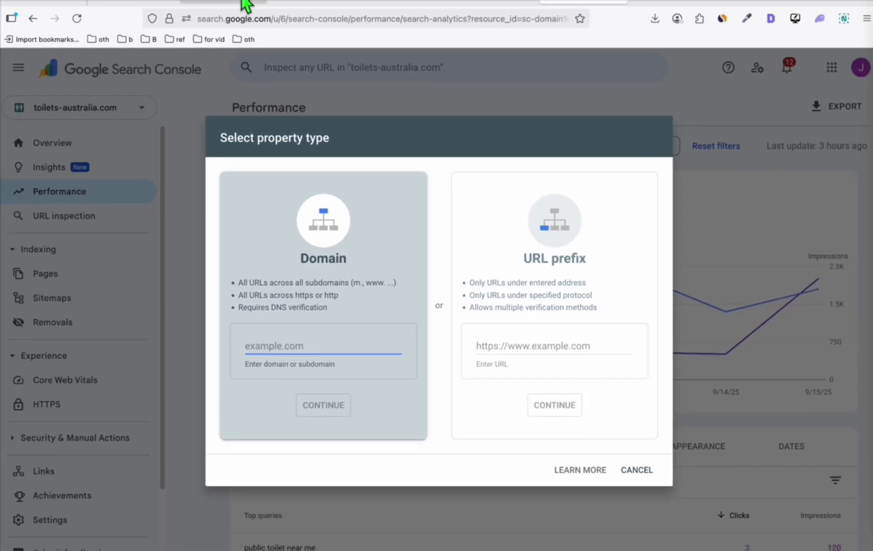
pyautogui.click(247, 5)
pyautogui.click(225, 19)
pyautogui.hotkey('ctrl', 'c')
pyautogui.hotkey('ctrl', 'shift', 'Tab')
pyautogui.hotkey('ctrl', 'v')
pyautogui.press('BackSpace')
pyautogui.moveTo(248, 341); pyautogui.dragTo(182, 340)
pyautogui.press('BackSpace')
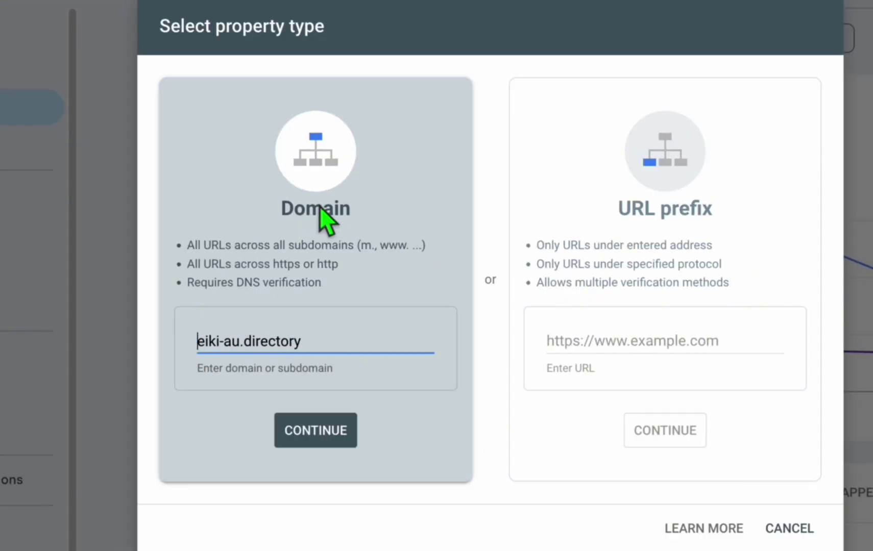
pyautogui.write('r')
pyautogui.click(308, 431)
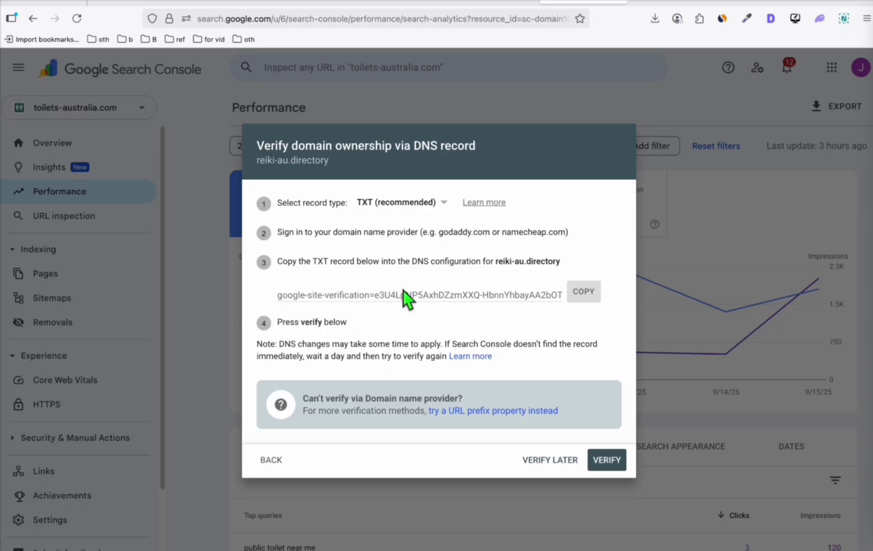
# - Copy the Google TXT verification record and go to the Hostinger websites list
pyautogui.click(590, 301)
pyautogui.click(768, 1)
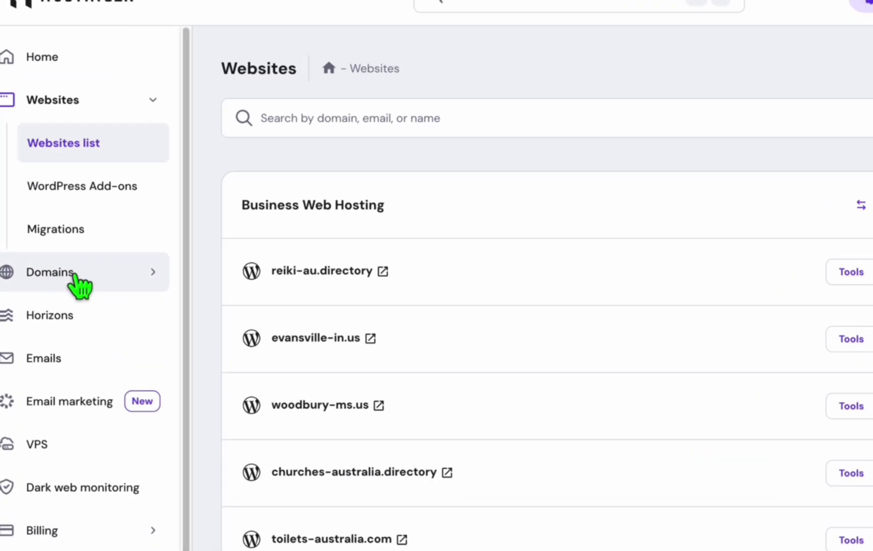
# - Add a TXT record with the Google verification value to reiki-au.directory's Hostinger DNS
pyautogui.click(72, 274)
pyautogui.scroll(-5, 493, 185)
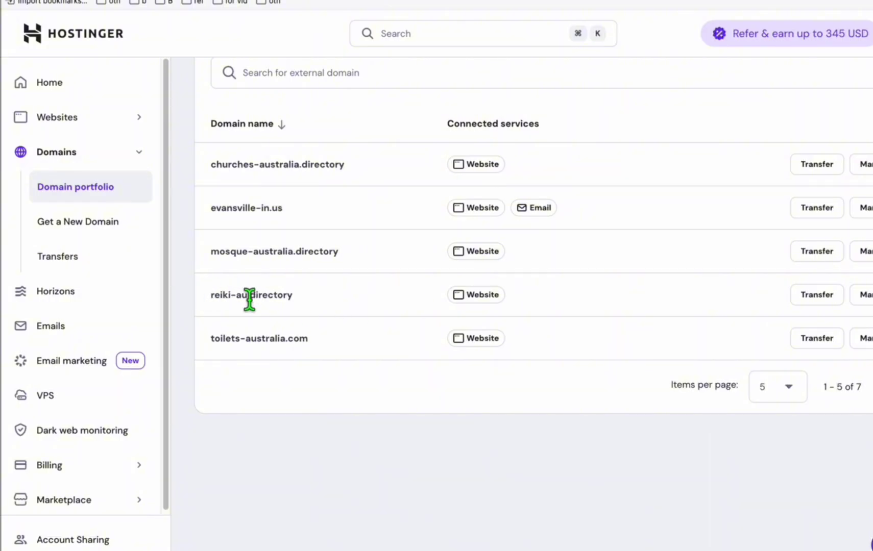
pyautogui.click(862, 298)
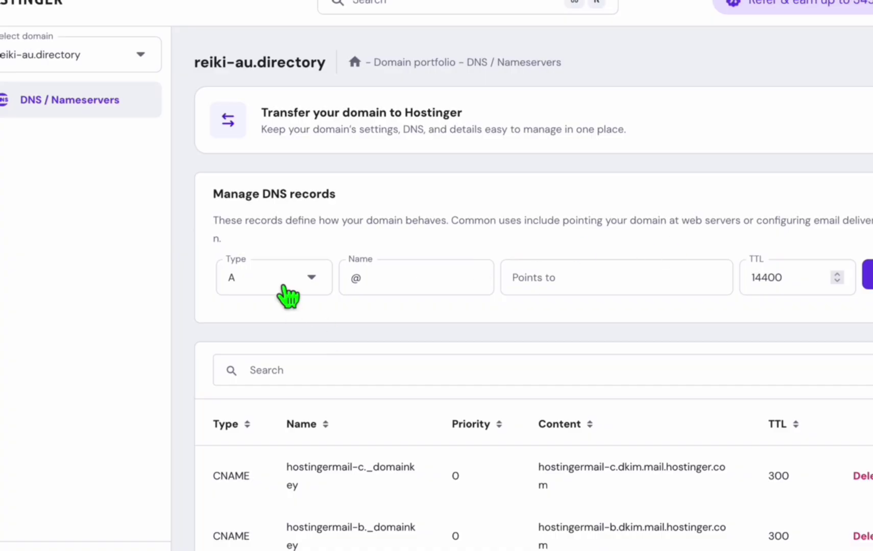
pyautogui.click(284, 287)
pyautogui.click(246, 500)
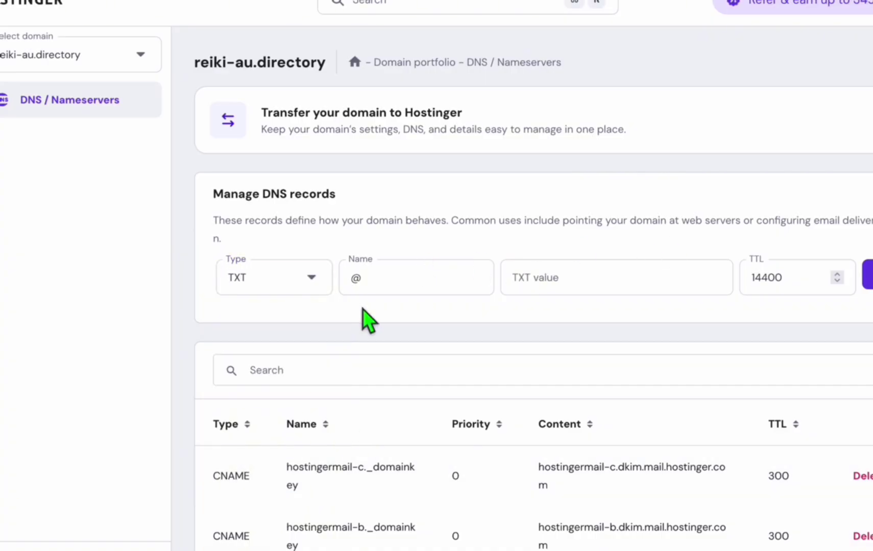
pyautogui.click(523, 280)
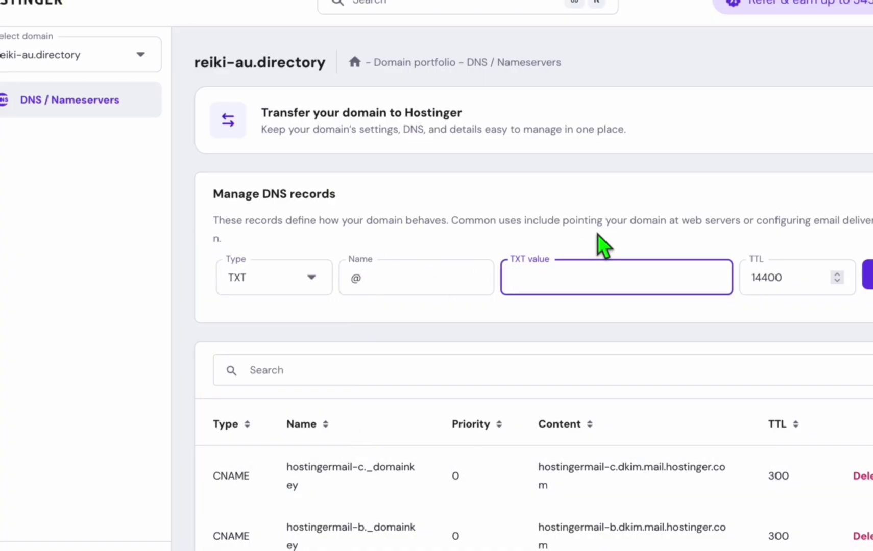
pyautogui.press('super+v')
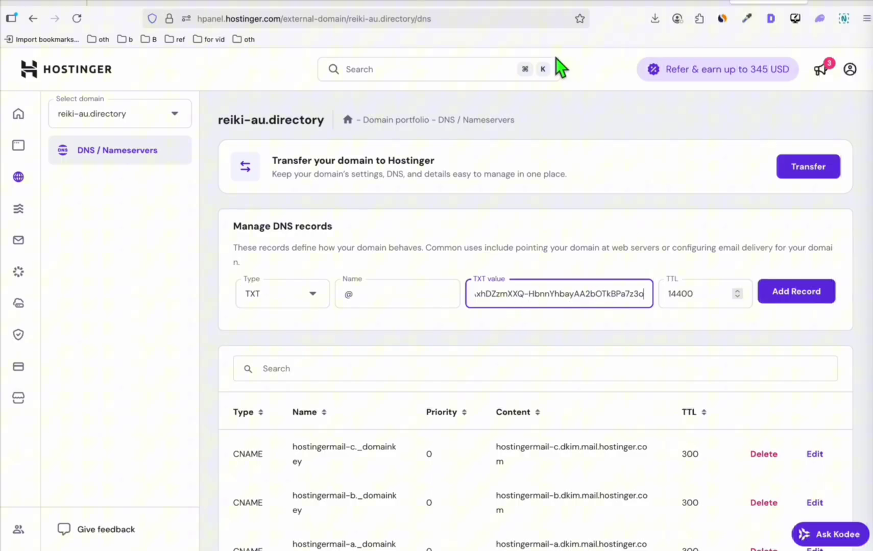
pyautogui.hotkey('ctrl', 'shift', 'Tab')
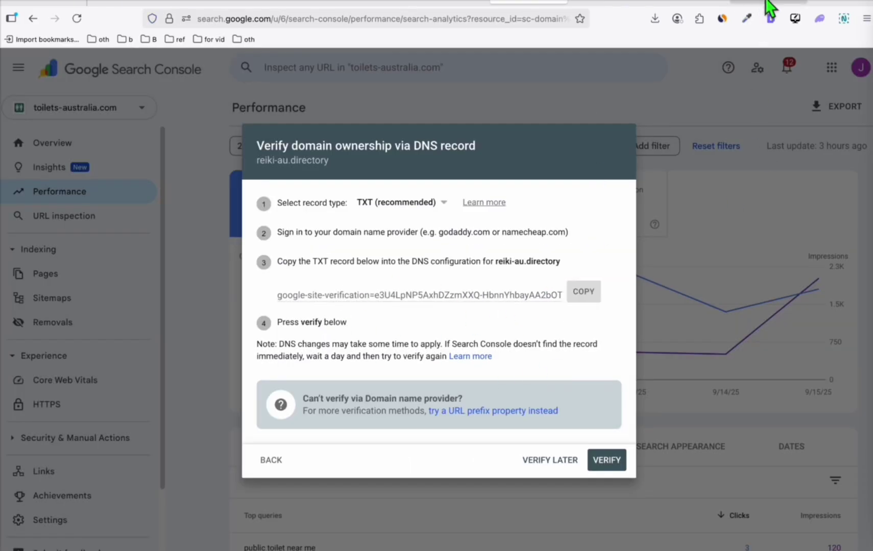
pyautogui.click(768, 3)
pyautogui.click(814, 294)
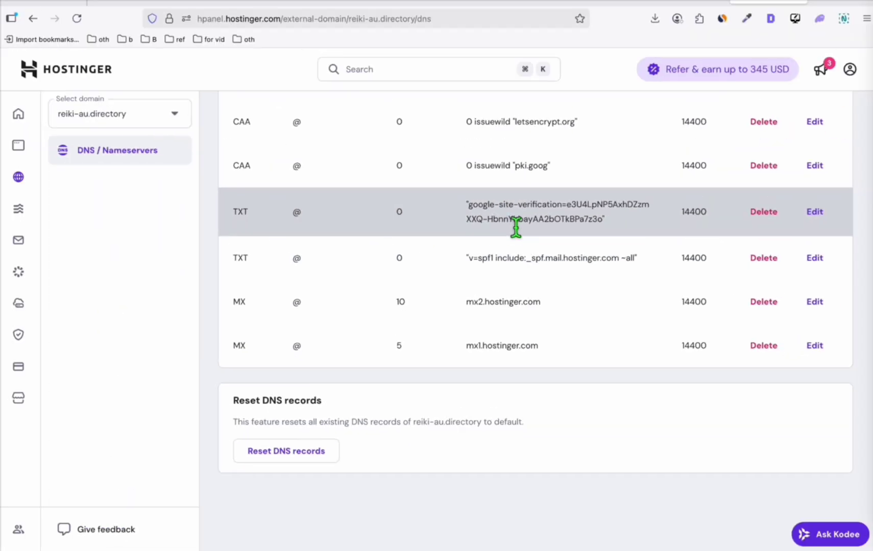
pyautogui.click(535, 3)
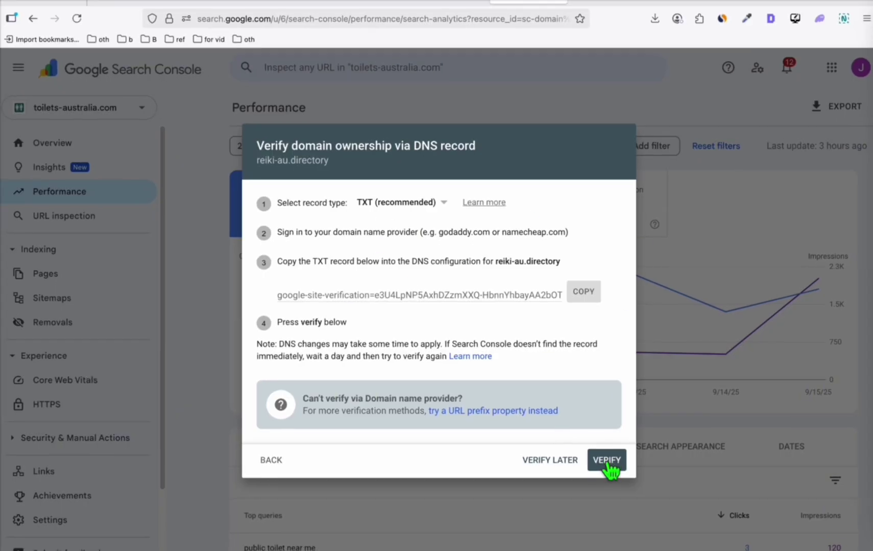
# - Verify reiki-au.directory ownership, open its new property, then move to Bing Webmaster Tools
pyautogui.click(608, 462)
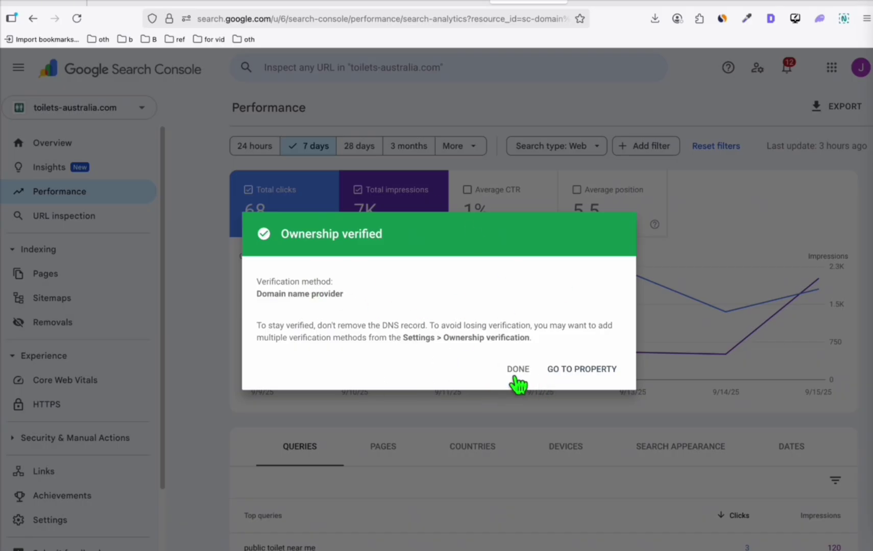
pyautogui.click(589, 376)
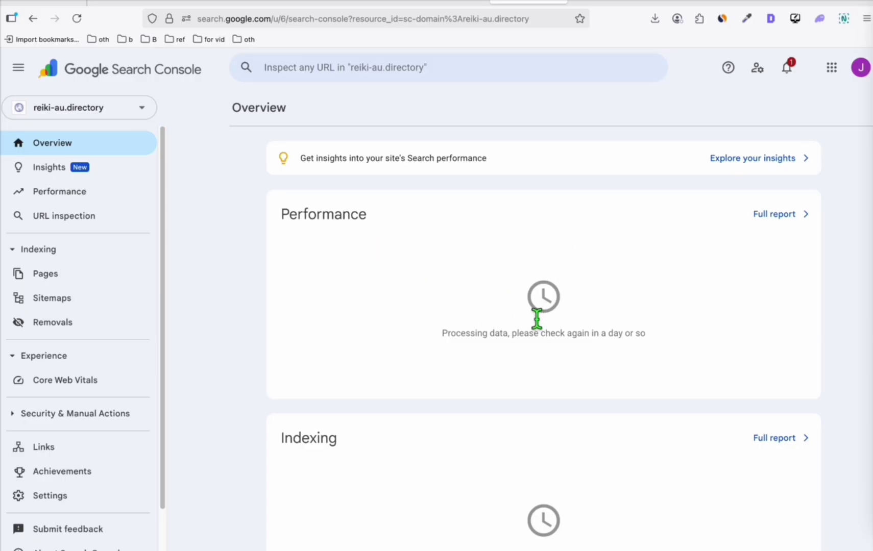
pyautogui.hotkey('ctrl', 'Tab')
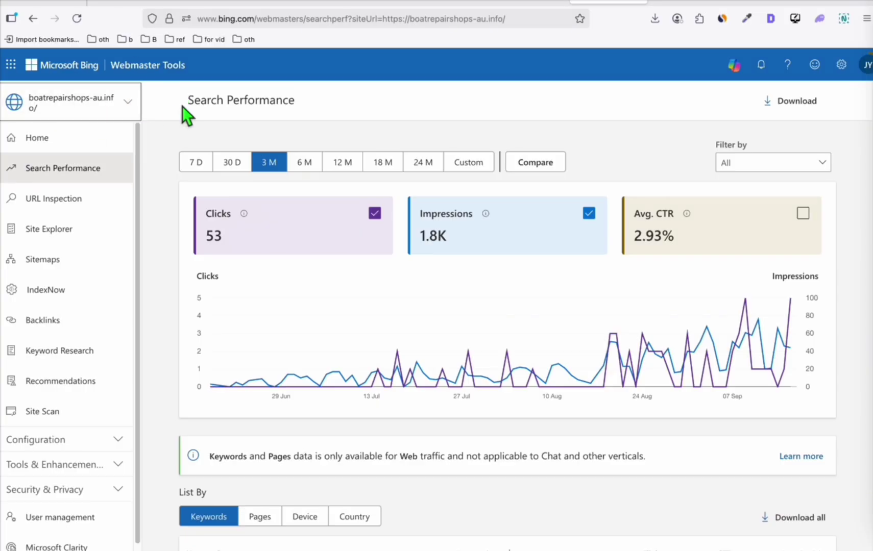
# - Add a site in Bing by importing from Google Search Console and authorising access
pyautogui.click(128, 101)
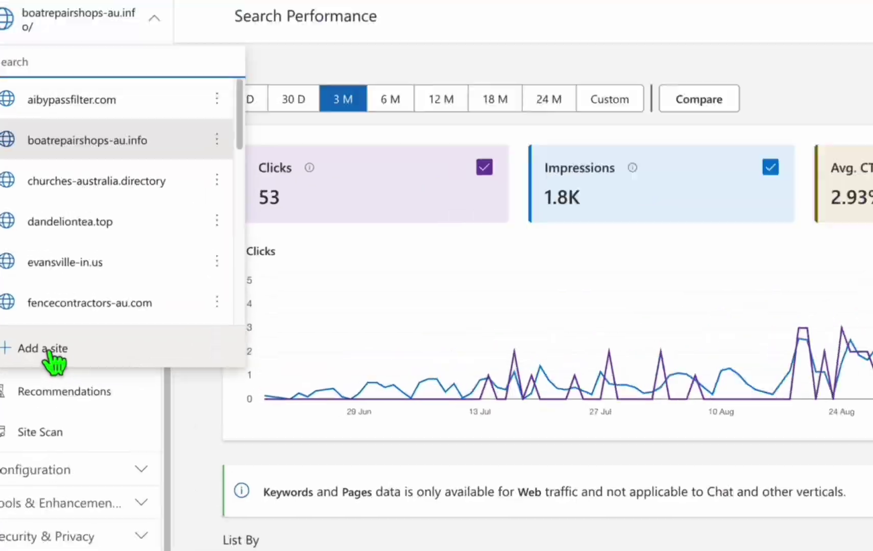
pyautogui.click(54, 350)
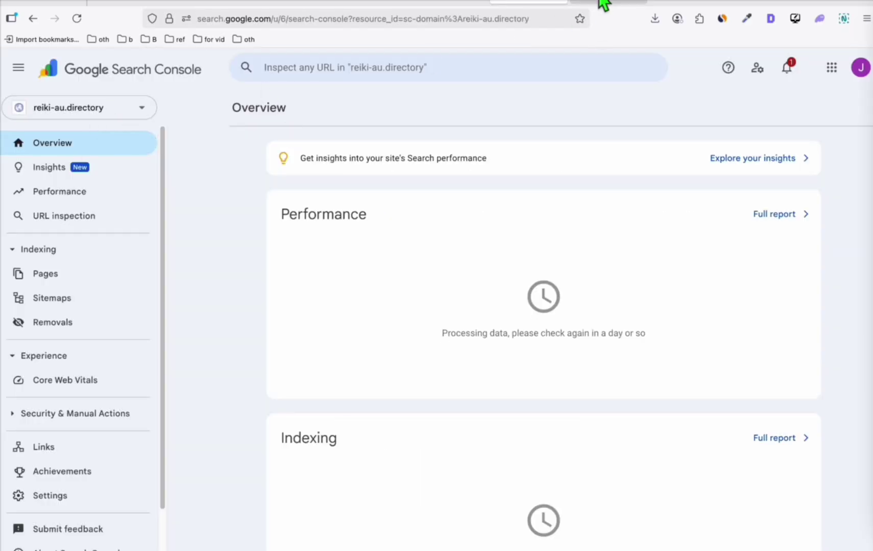
pyautogui.click(604, 4)
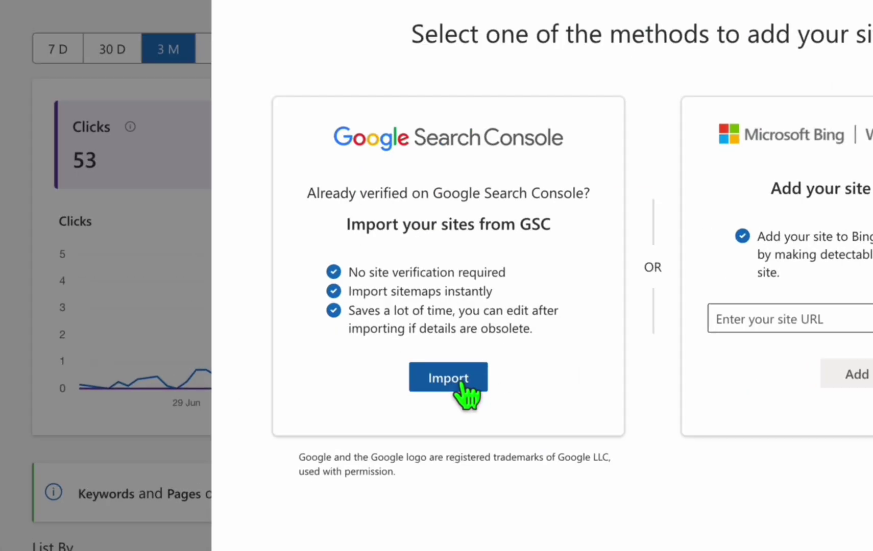
pyautogui.click(462, 384)
pyautogui.click(839, 536)
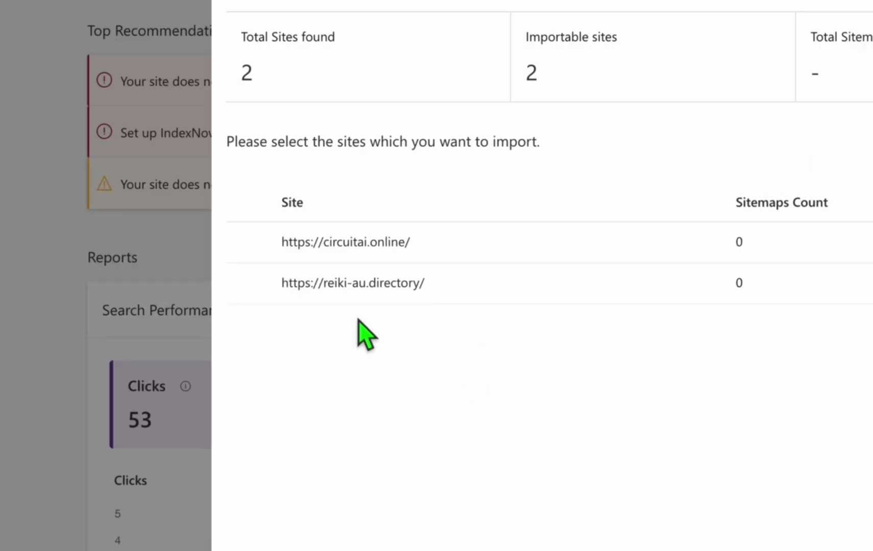
pyautogui.moveTo(371, 293)
pyautogui.click(248, 282)
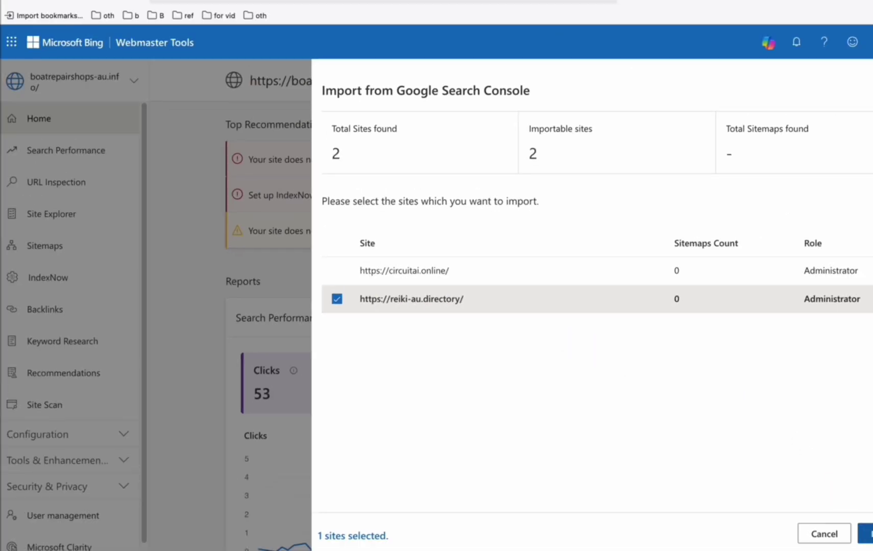
pyautogui.click(867, 534)
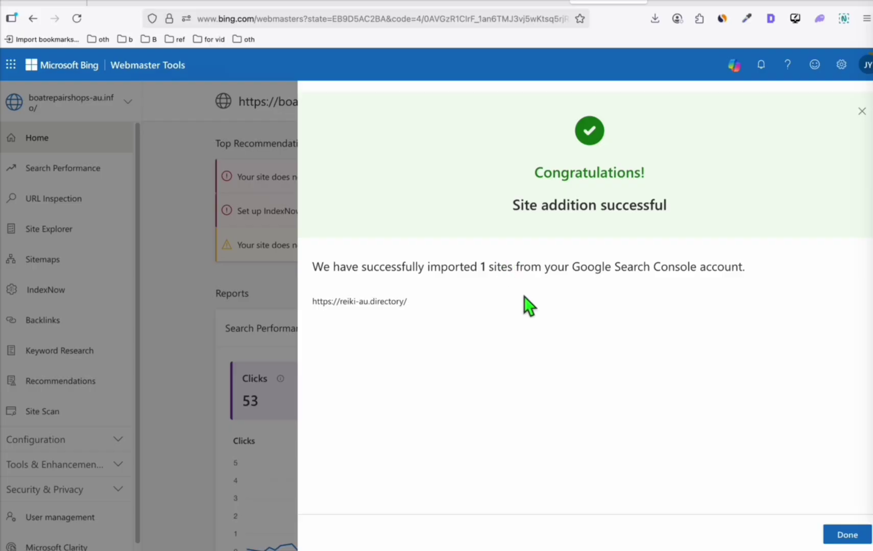
pyautogui.click(848, 537)
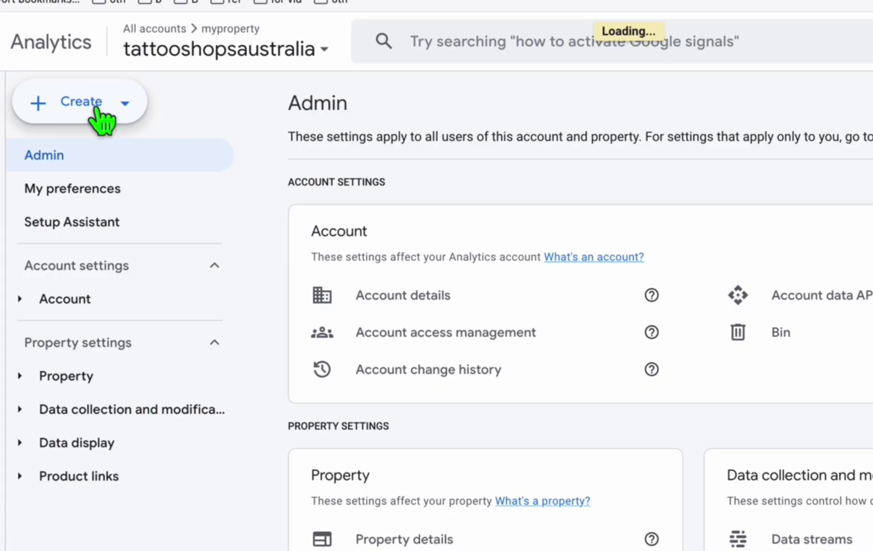
# - Create a Google Analytics property named 'Reiki AU' with Australia/Melbourne time zone and AUD currency
pyautogui.click(96, 108)
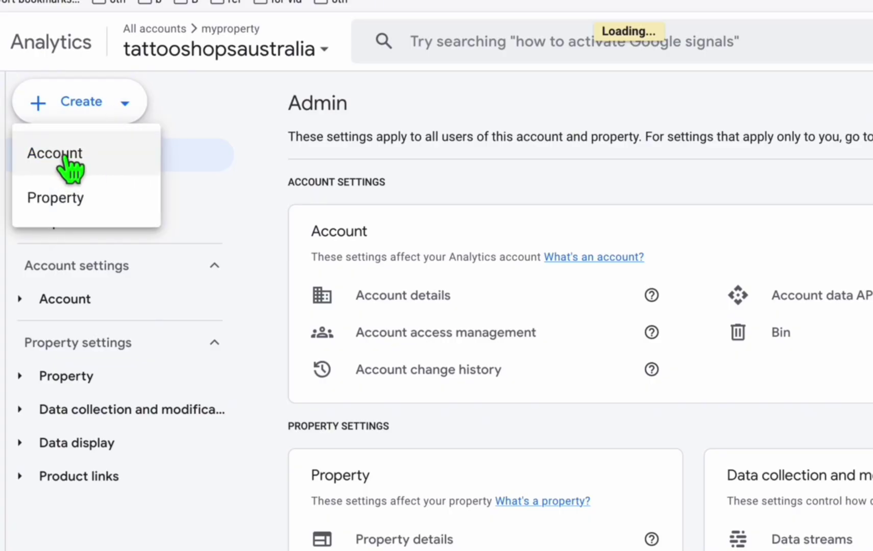
pyautogui.click(66, 197)
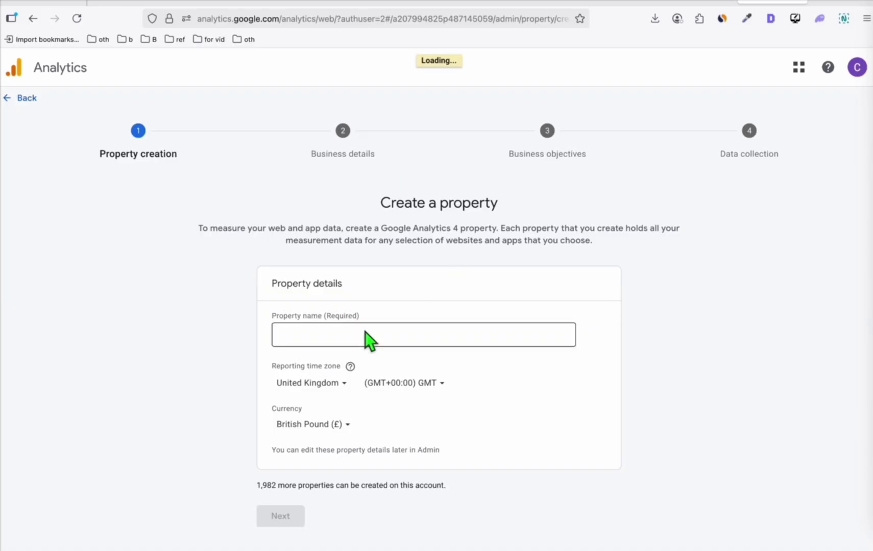
pyautogui.click(362, 336)
pyautogui.write('Reiki AU')
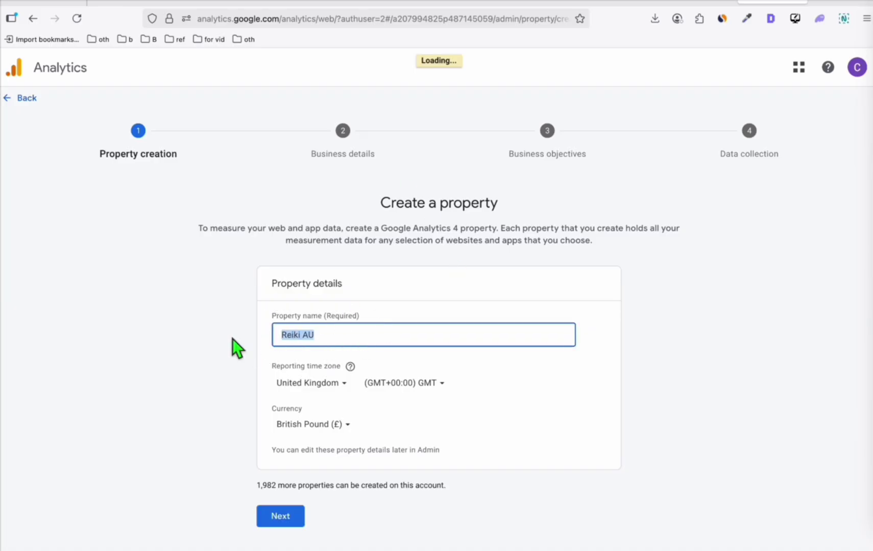
pyautogui.click(212, 331)
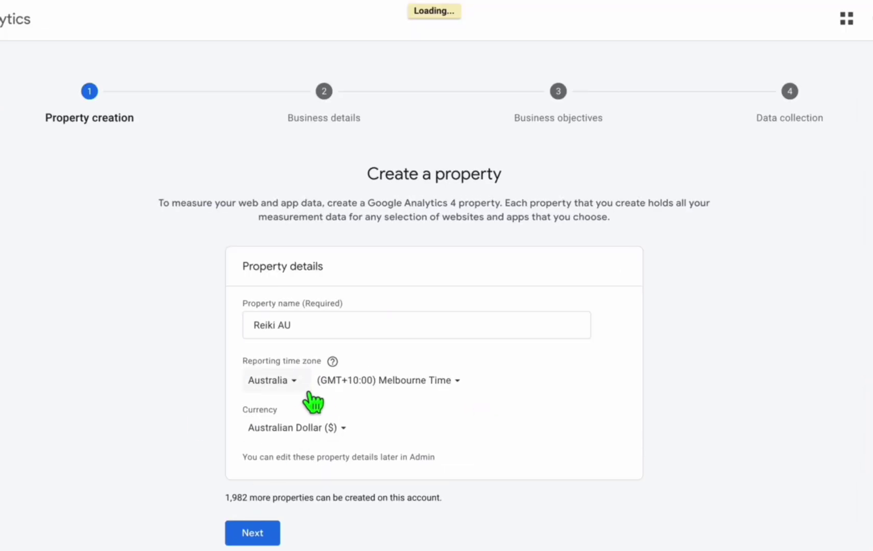
# - Set the business details to Other business activity industry and Small business size
pyautogui.click(253, 533)
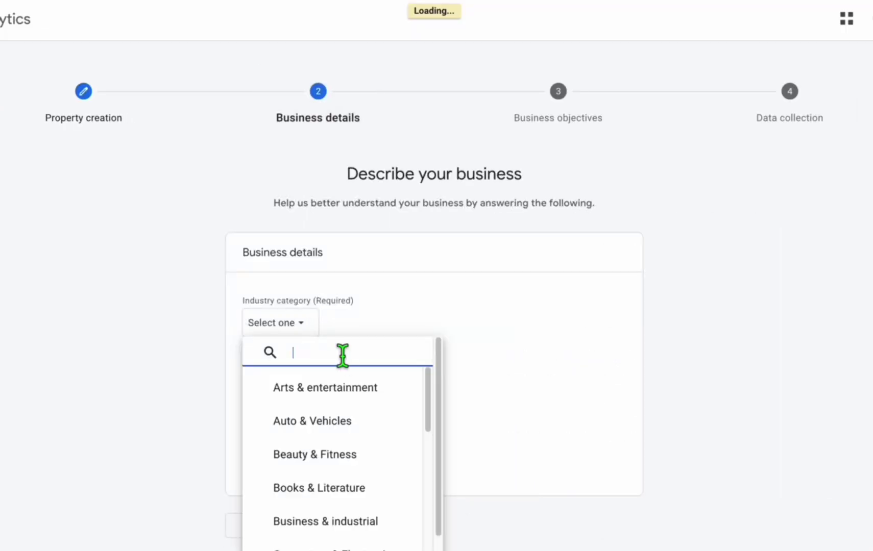
pyautogui.scroll(-10, 401, 434)
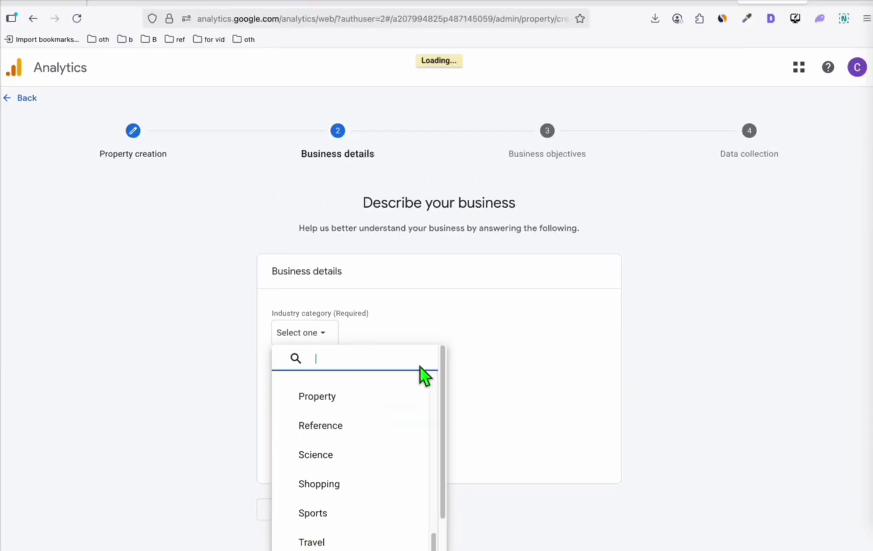
pyautogui.scroll(-1, 387, 430)
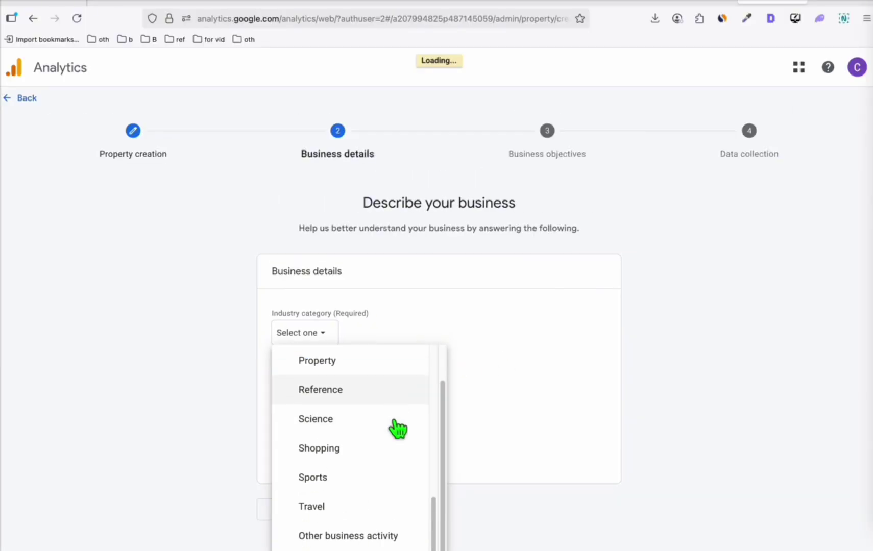
pyautogui.click(337, 542)
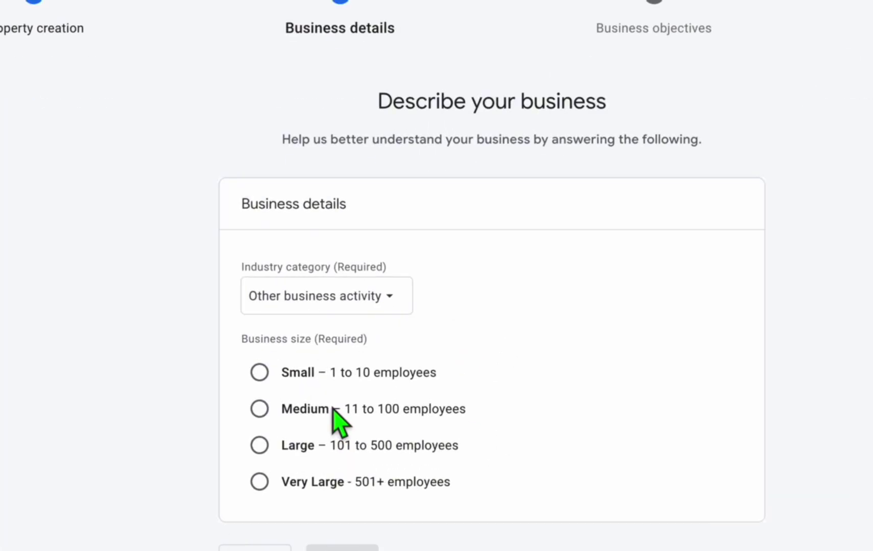
pyautogui.click(284, 384)
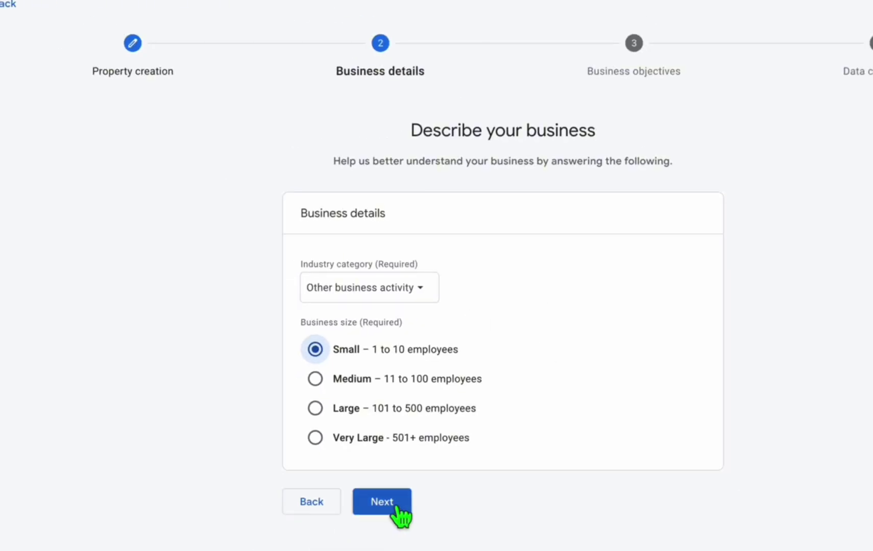
pyautogui.click(394, 504)
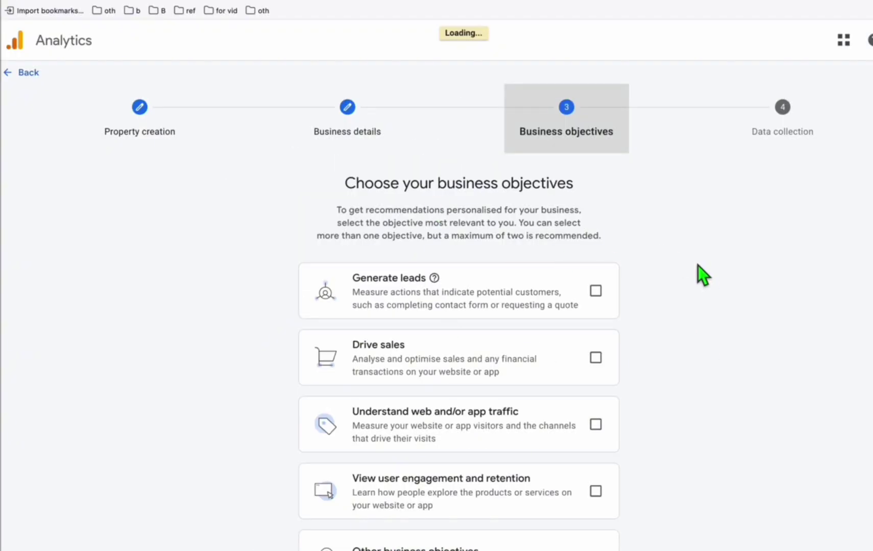
# - Choose web traffic and user engagement objectives and create the Reiki AU property
pyautogui.scroll(-3, 696, 263)
pyautogui.click(596, 342)
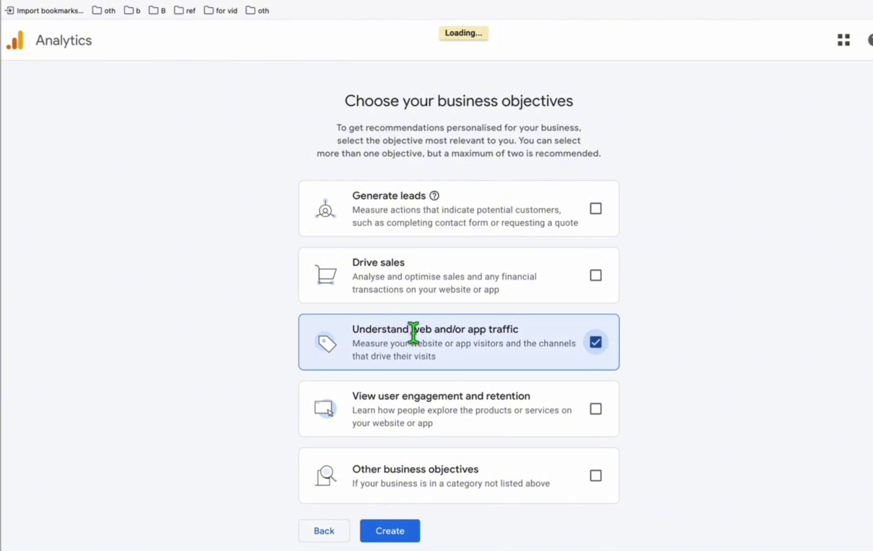
pyautogui.click(595, 409)
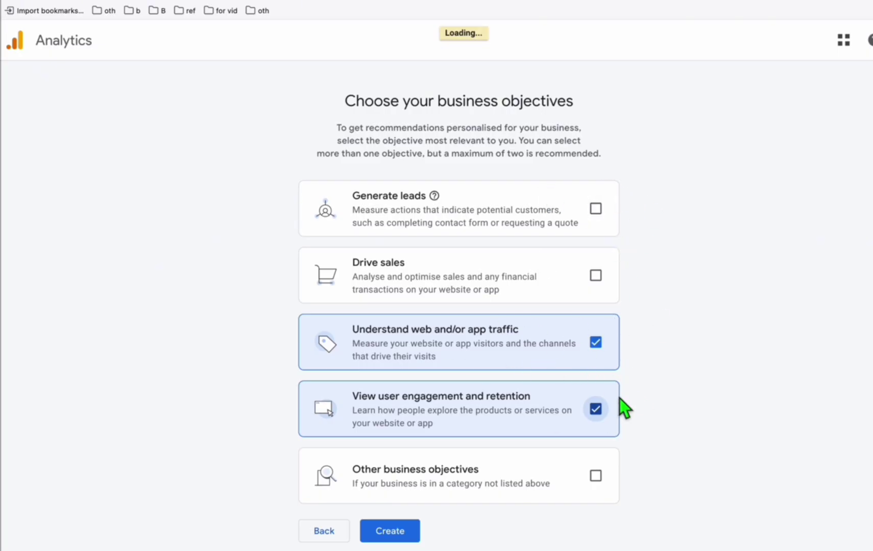
pyautogui.click(390, 531)
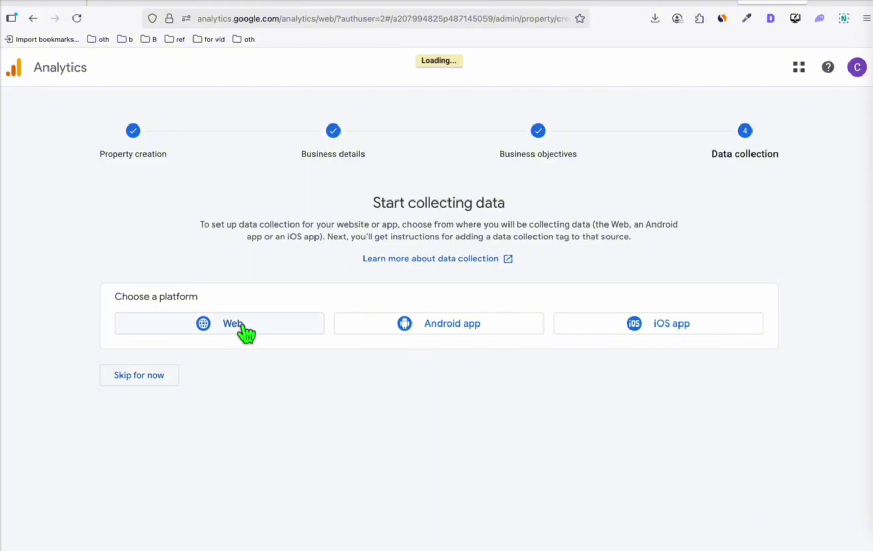
# - Choose a Web data stream and copy the reiki-au.directory address from the site's tab
pyautogui.click(242, 327)
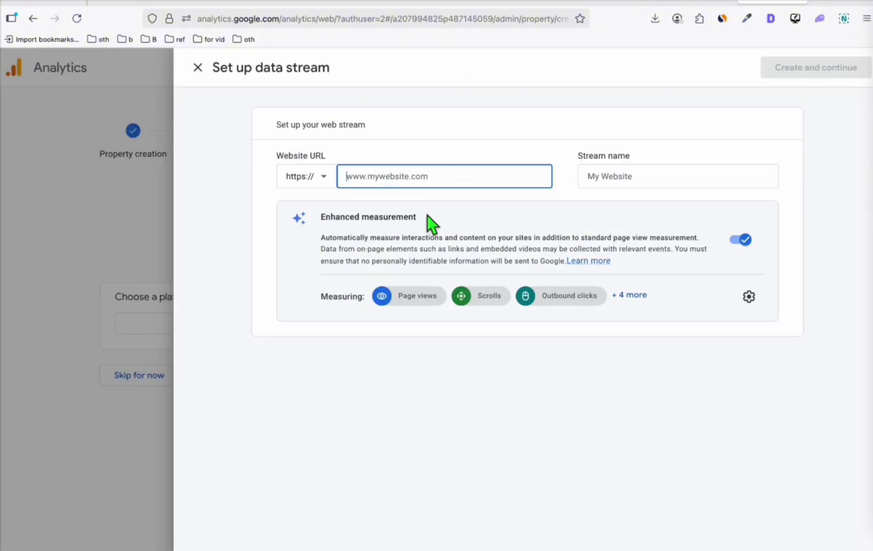
pyautogui.click(211, 4)
pyautogui.rightClick(231, 19)
pyautogui.click(257, 75)
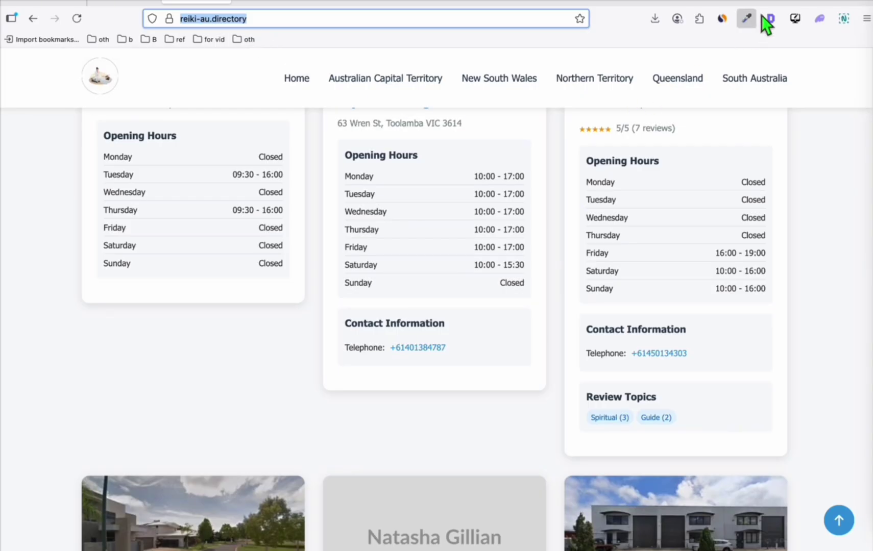
pyautogui.click(766, 3)
pyautogui.hotkey('ctrl', 'v')
pyautogui.click(630, 179)
pyautogui.write('Reiki AU')
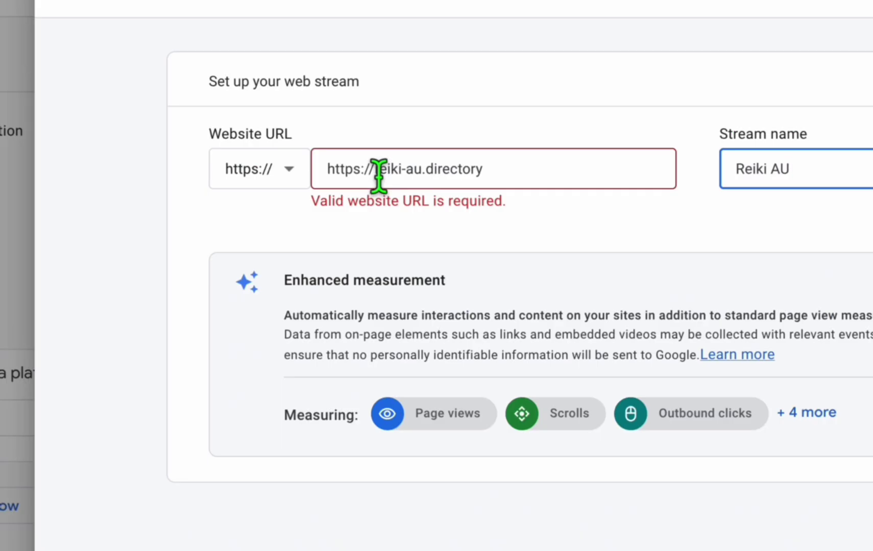
pyautogui.moveTo(374, 176); pyautogui.dragTo(342, 176)
pyautogui.press('BackSpace')
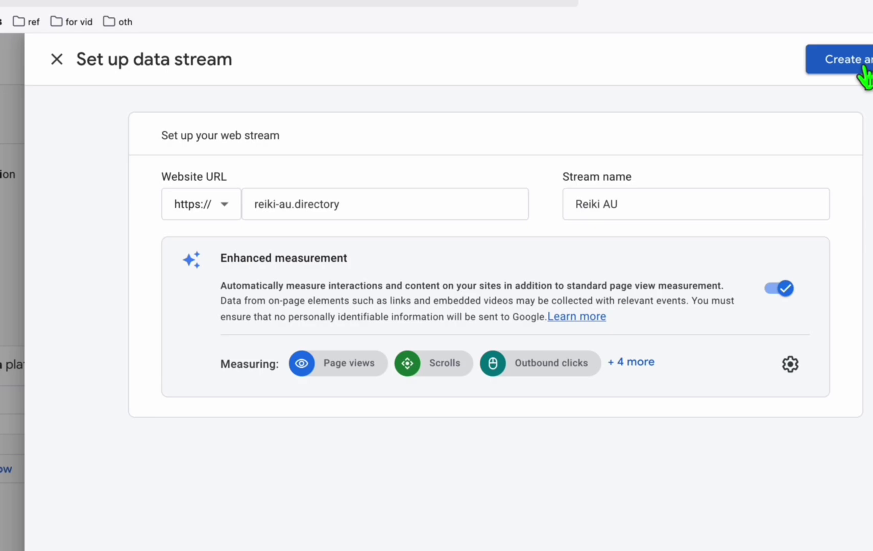
pyautogui.click(863, 69)
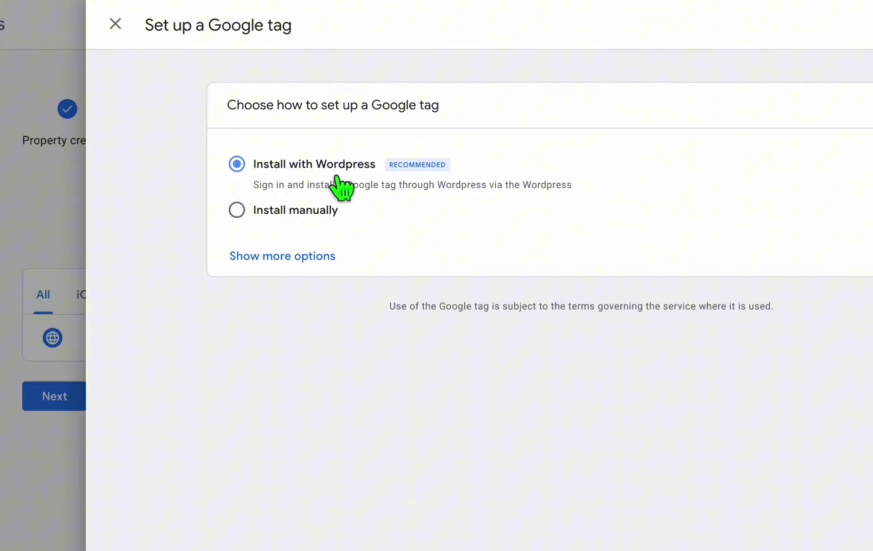
# - Close the Google tag setup panel and copy the stream's measurement ID G-V2KGMCC5LX
pyautogui.click(286, 210)
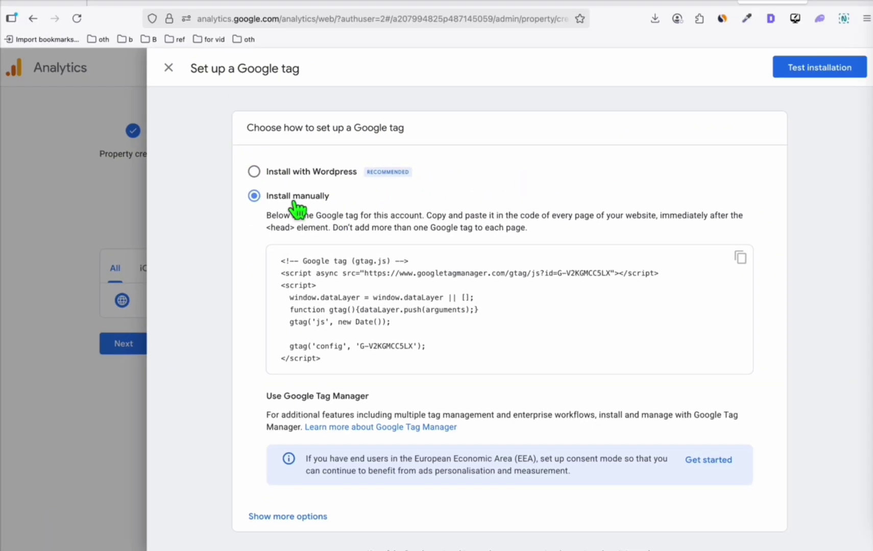
pyautogui.scroll(-1, 638, 255)
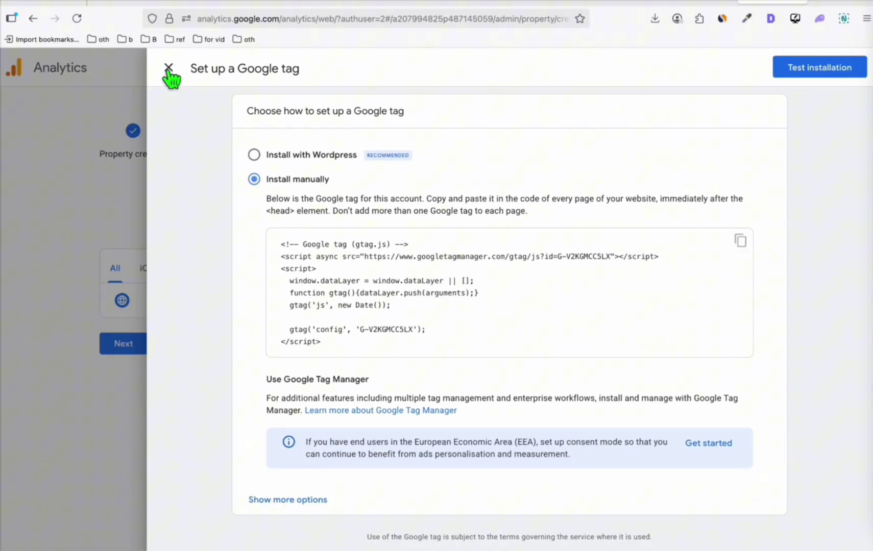
pyautogui.click(168, 67)
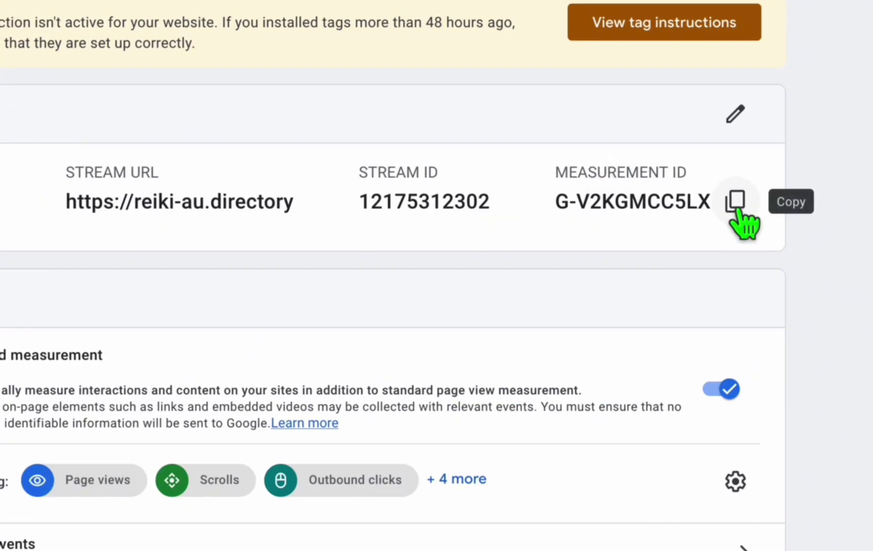
pyautogui.click(737, 204)
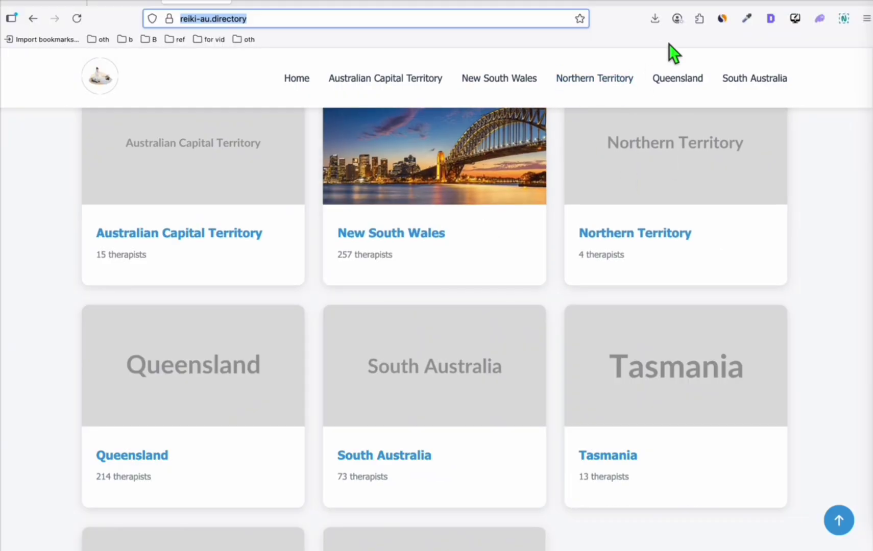
# - From Hostinger's WP Admin, install and activate the GA Google Analytics plugin found by searching 'analytics'
pyautogui.click(707, 1)
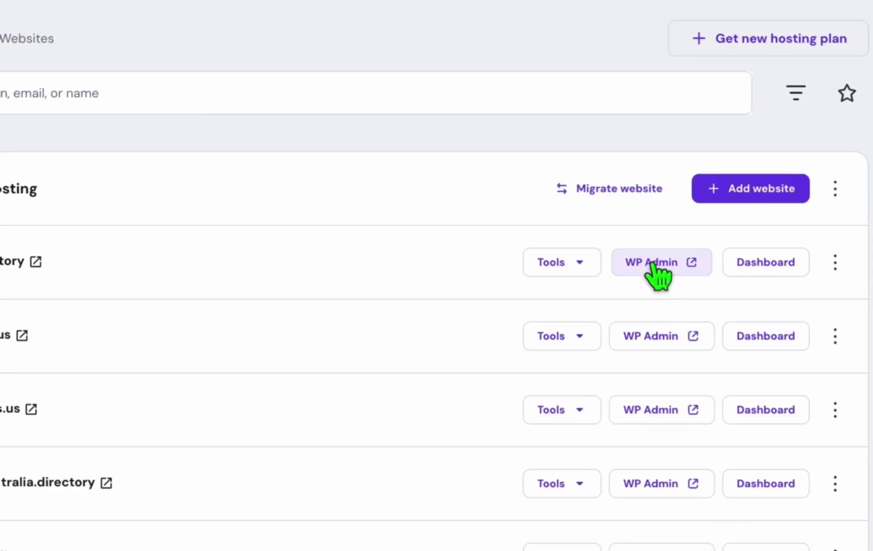
pyautogui.click(708, 274)
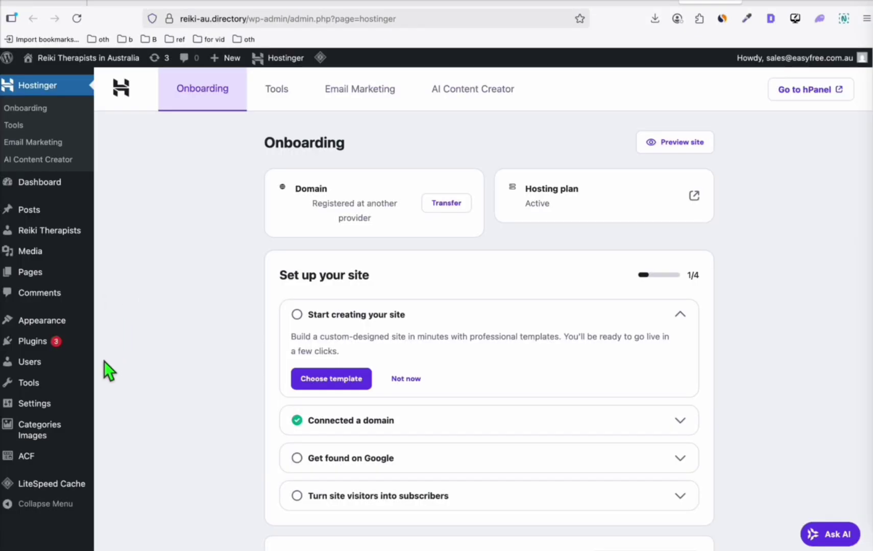
pyautogui.moveTo(36, 344)
pyautogui.click(119, 361)
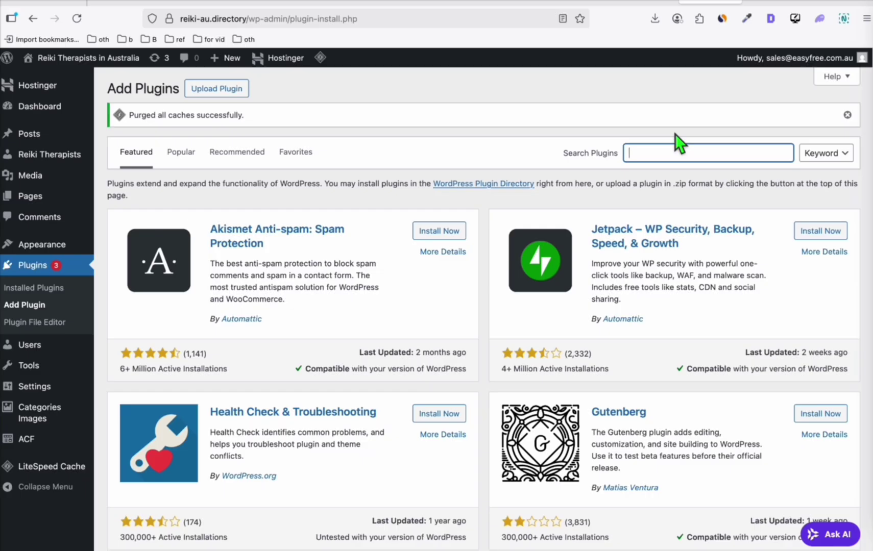
pyautogui.write('analytics')
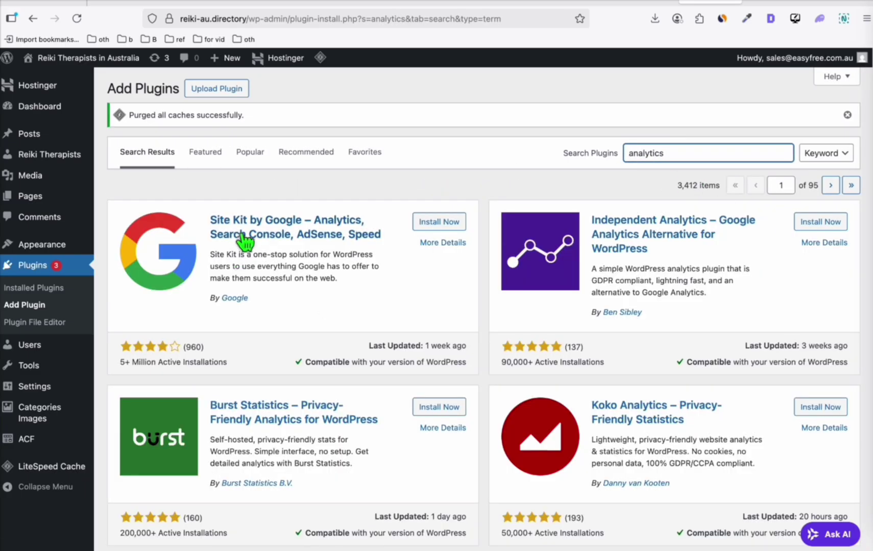
pyautogui.scroll(-15, 504, 228)
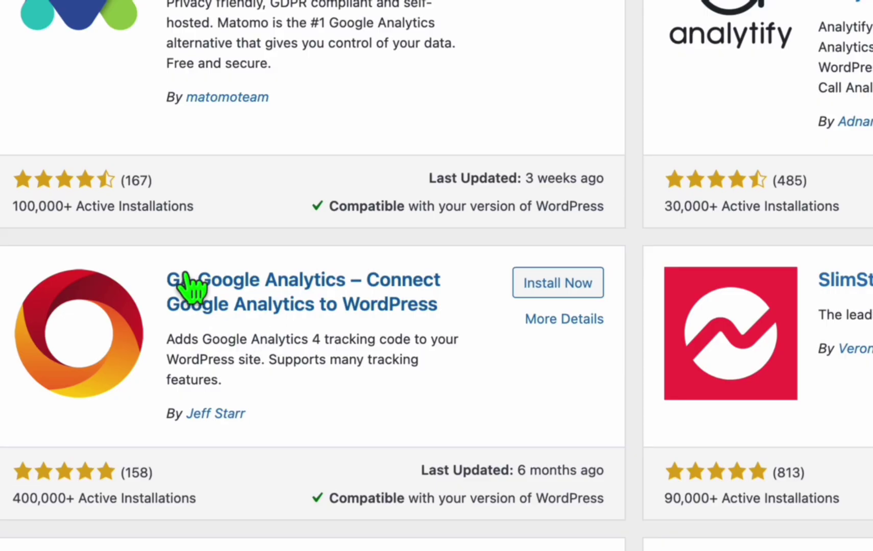
pyautogui.click(562, 285)
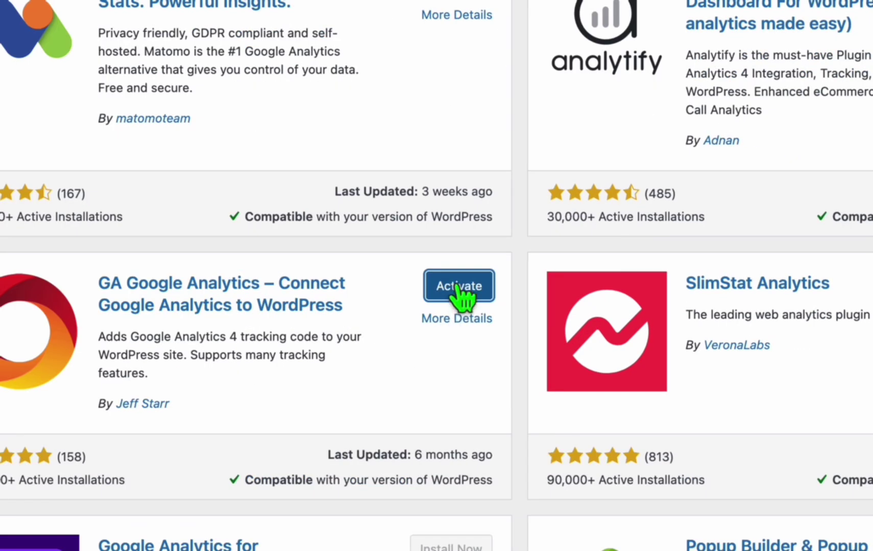
pyautogui.click(461, 291)
# - Save G-V2KGMCC5LX as the GA Tracking ID in the GA Google Analytics plugin settings
pyautogui.moveTo(54, 391)
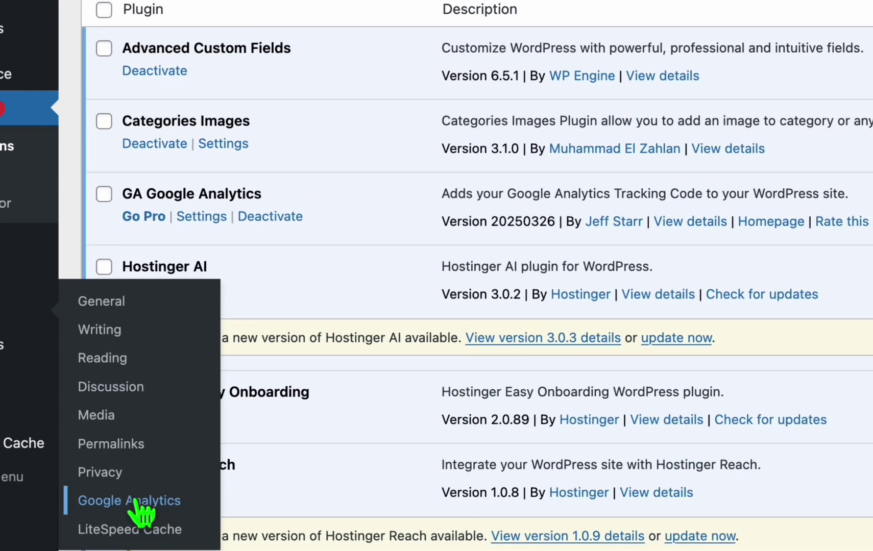
pyautogui.click(134, 501)
pyautogui.click(176, 316)
pyautogui.click(496, 360)
pyautogui.press('super+v')
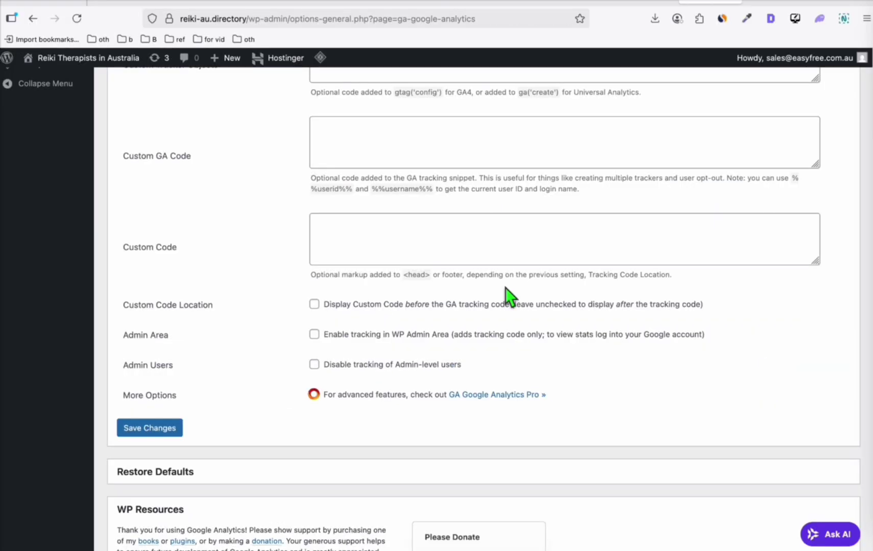
pyautogui.scroll(-3, 505, 287)
pyautogui.click(150, 269)
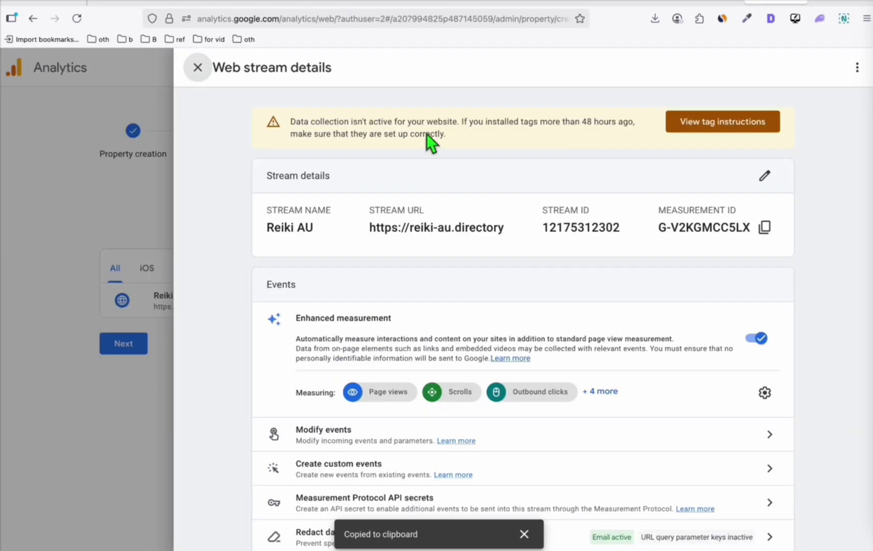
# - Close the Reiki AU web stream details panel
pyautogui.click(196, 70)
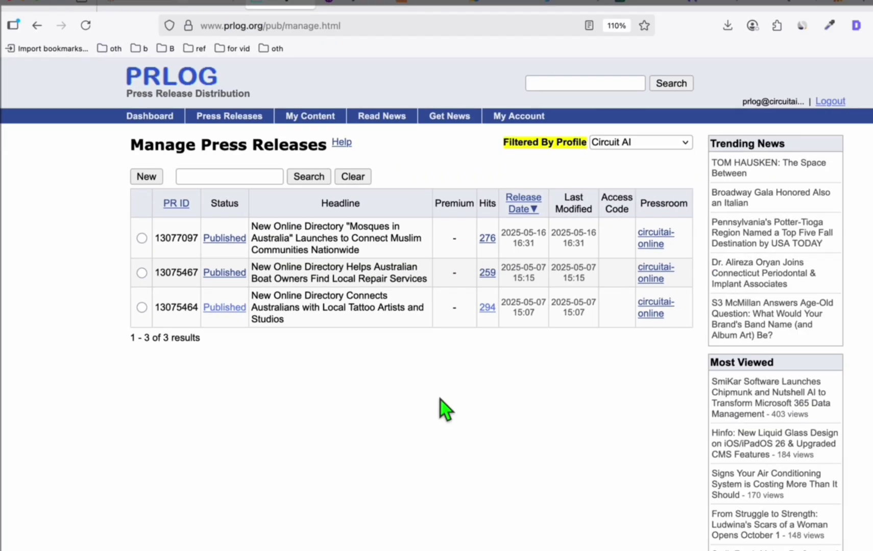
# - Review the three published releases on PRLog's Manage Press Releases page
pyautogui.moveTo(386, 118)
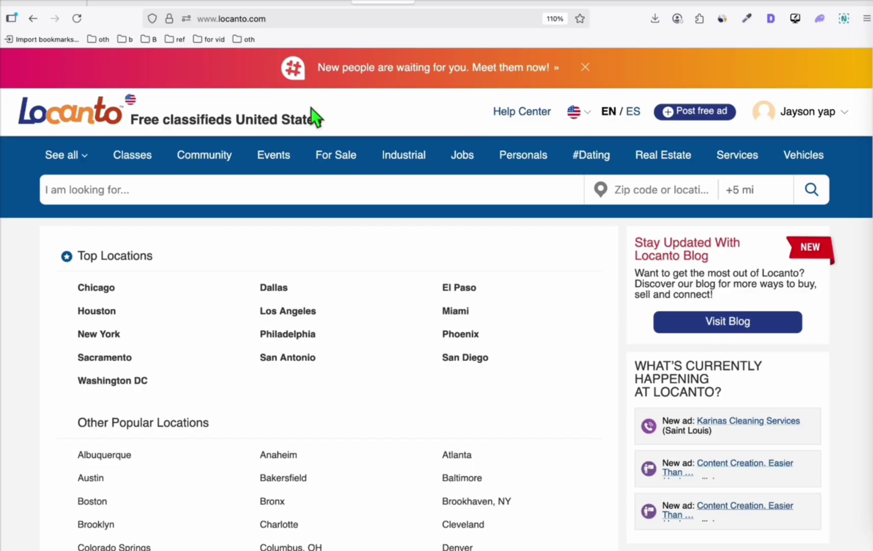
# - Go back to Locanto and open My Ads to see the City of Evansville Directory ad
pyautogui.click(262, 5)
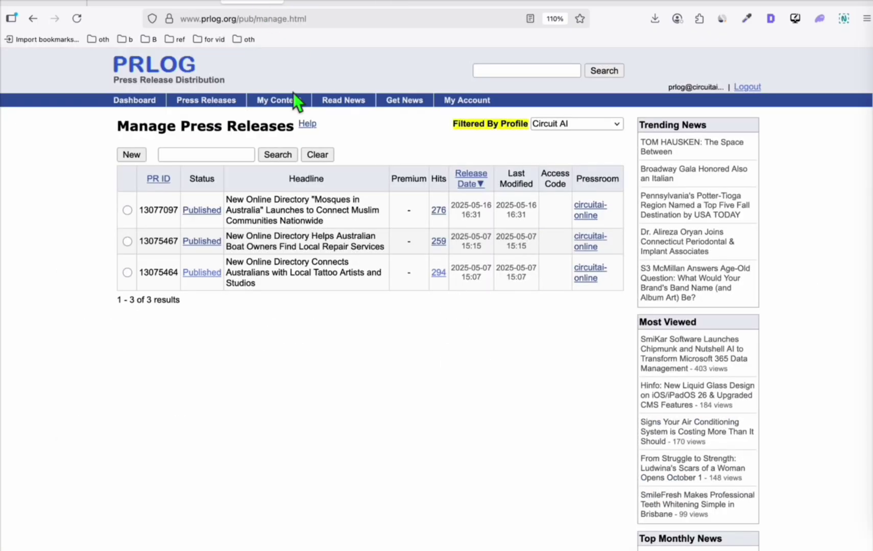
pyautogui.click(387, 3)
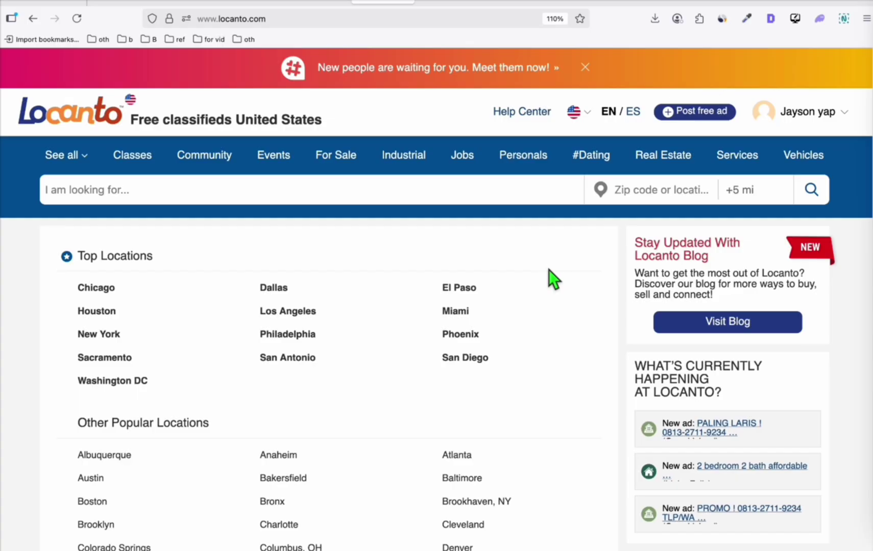
pyautogui.click(838, 117)
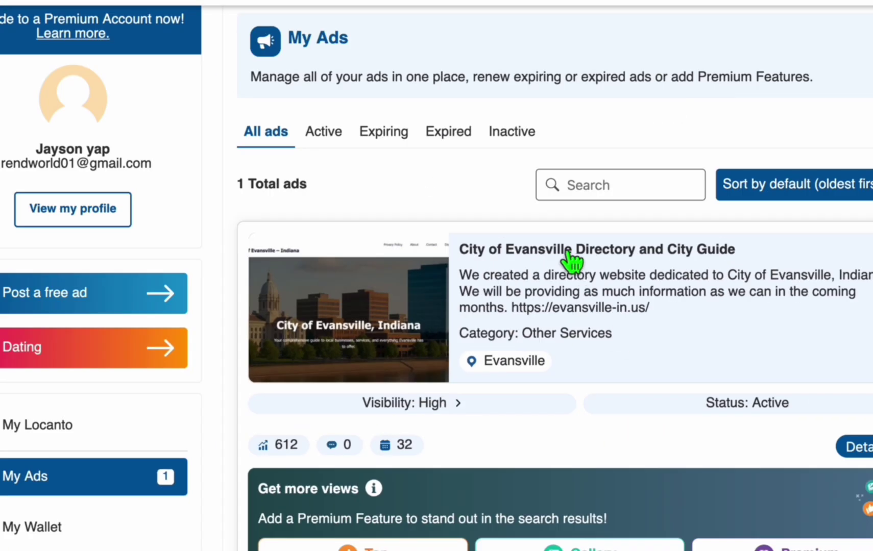
# - Open the City of Evansville Directory and City Guide ad and read down to its description
pyautogui.click(572, 250)
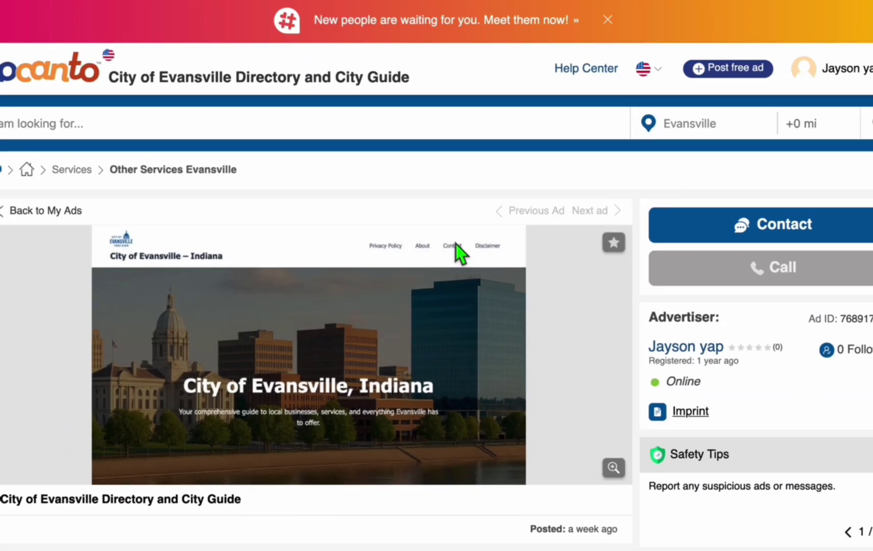
pyautogui.scroll(-5, 425, 225)
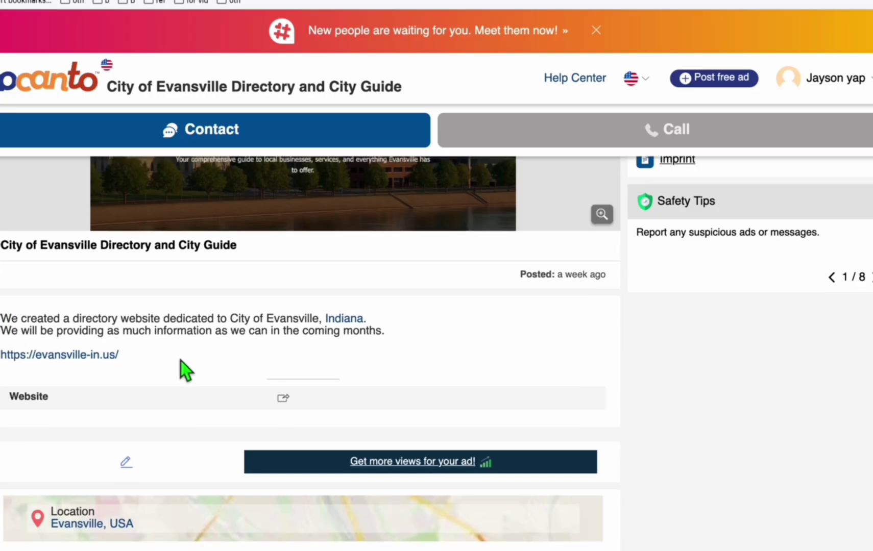
pyautogui.scroll(-1, 128, 358)
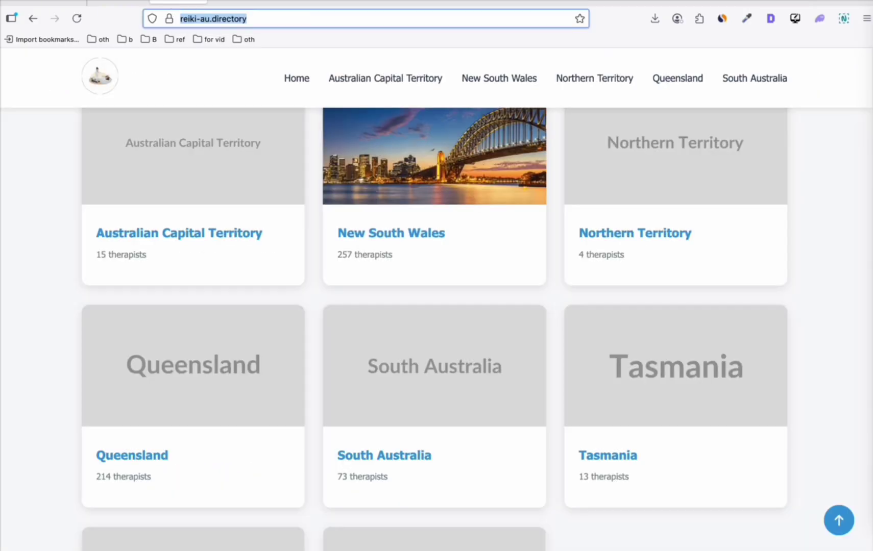
# - Browse the therapist listing cards on reiki-au.directory
pyautogui.scroll(-6, 455, 255)
pyautogui.scroll(-20, 458, 258)
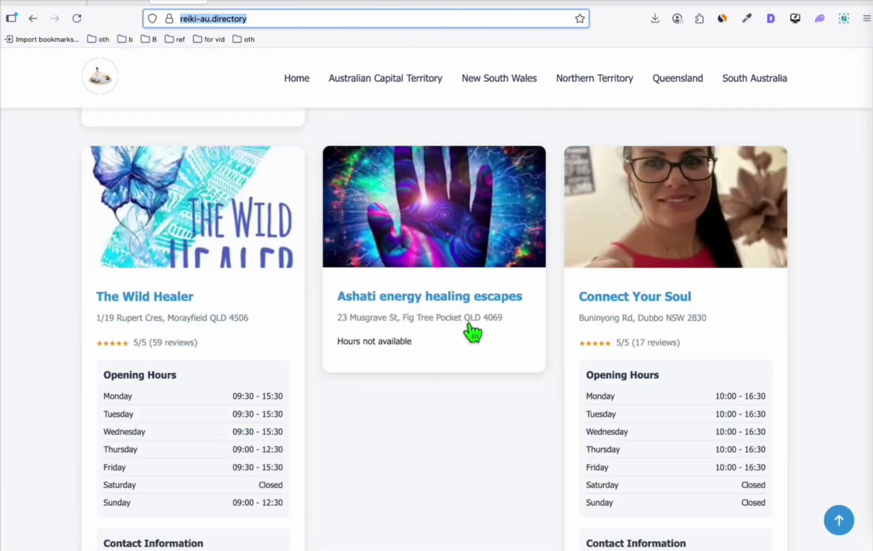
pyautogui.scroll(-15, 478, 338)
pyautogui.scroll(2, 372, 221)
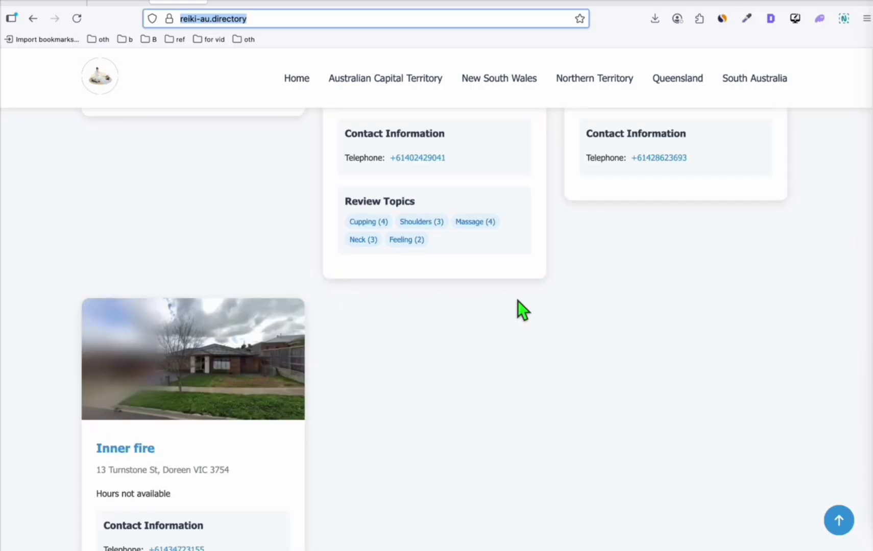
# - Switch to the toilets-australia.com home page and dismiss its full-screen ad
pyautogui.click(524, 5)
pyautogui.click(466, 345)
pyautogui.scroll(10, 408, 217)
pyautogui.scroll(-6, 417, 221)
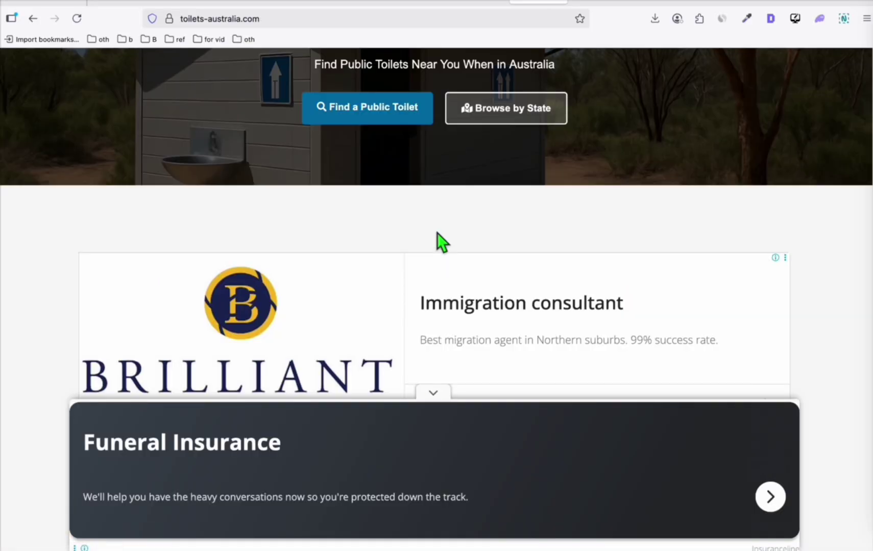